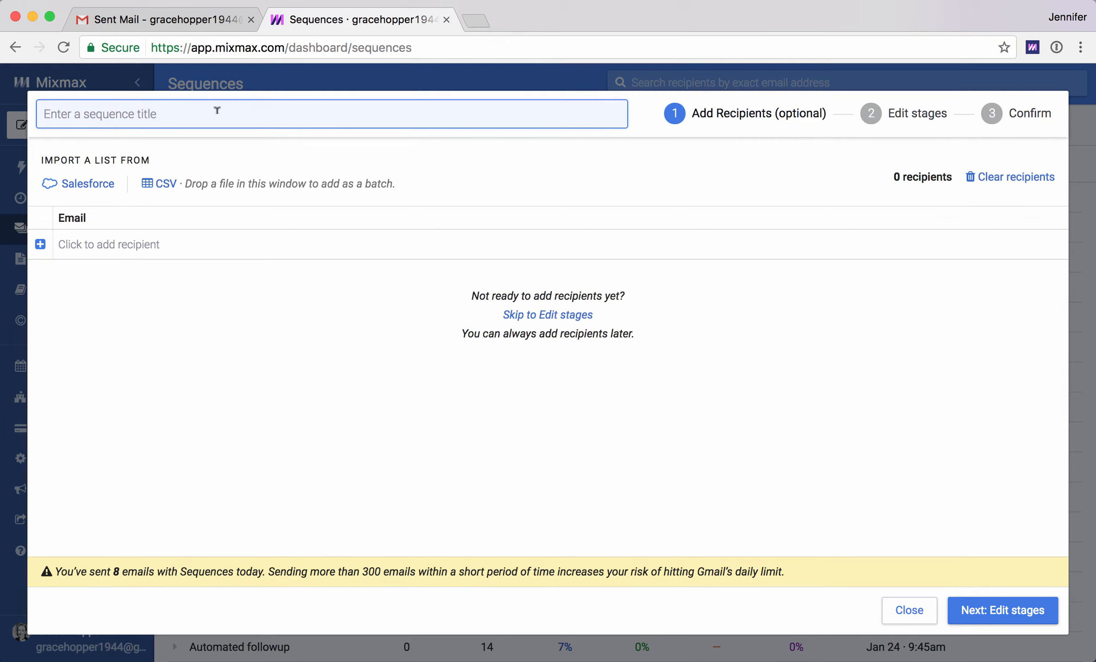
- Title the new sequence 20170324 growth
text(20170324 )
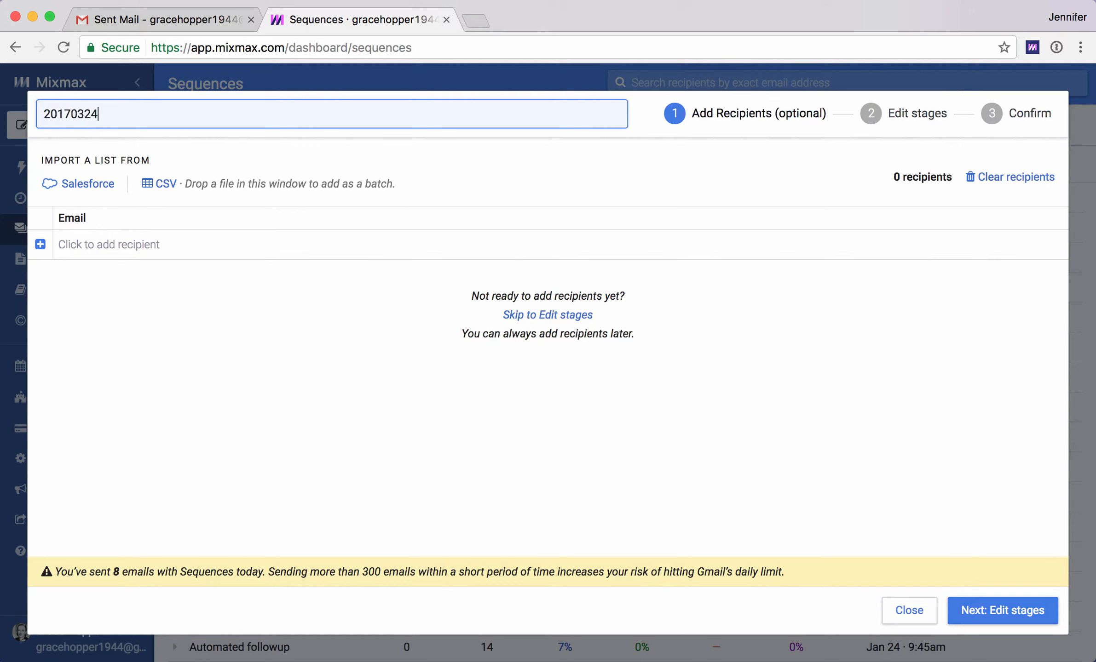
text(growth)
click(90, 188)
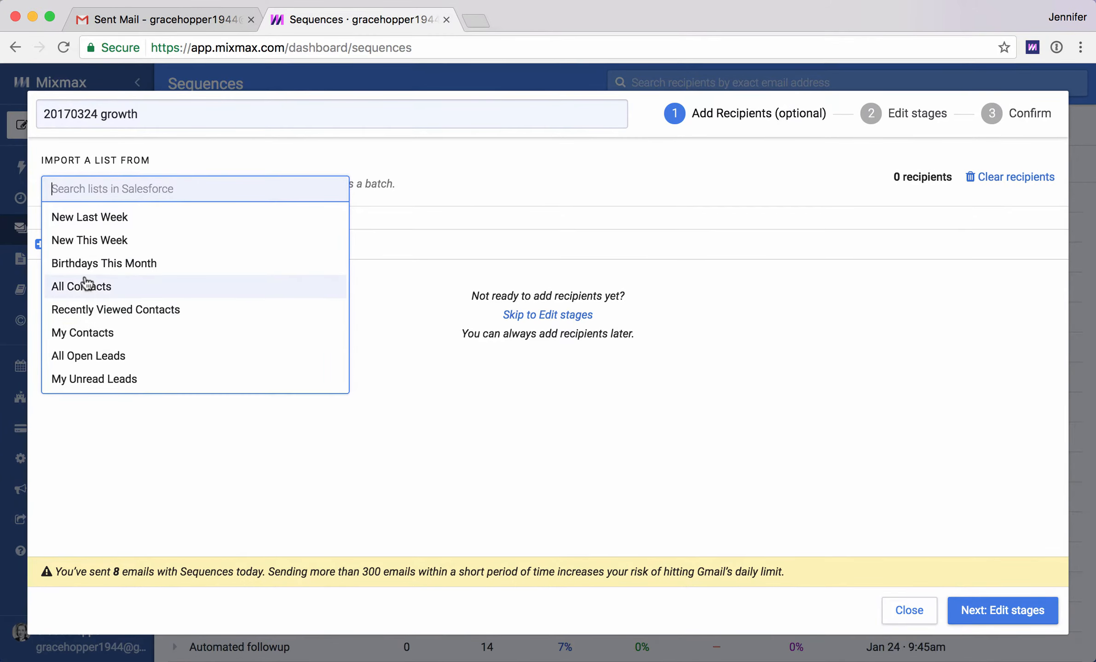
click(122, 450)
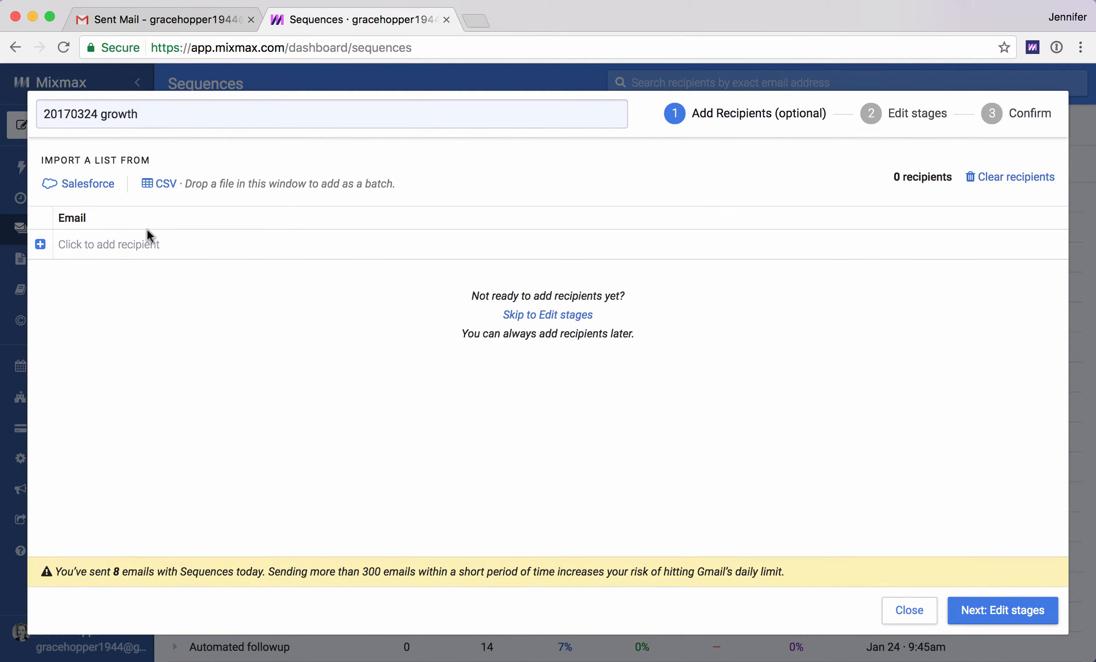
- Import recipients from the sequence_recipients.csv file
click(160, 185)
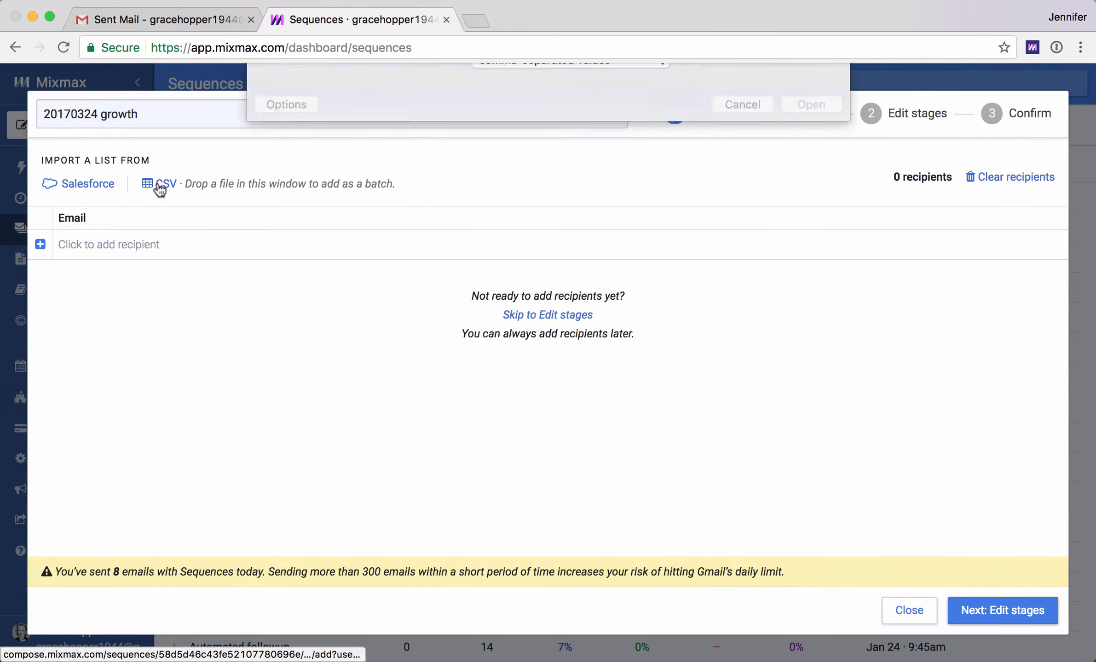
click(464, 144)
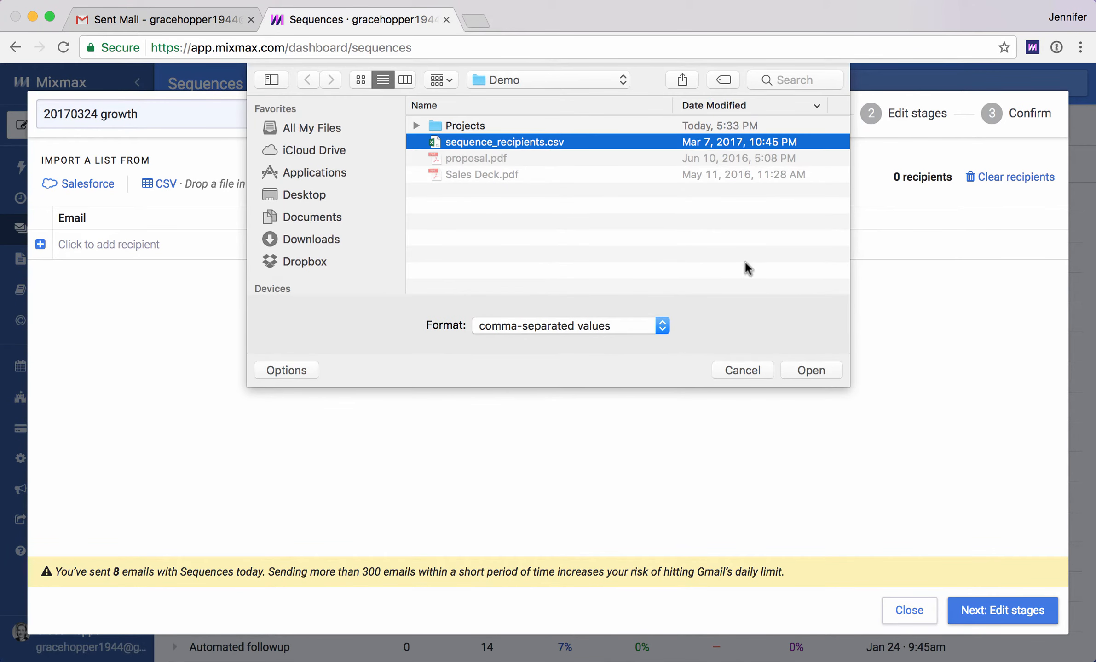
click(790, 370)
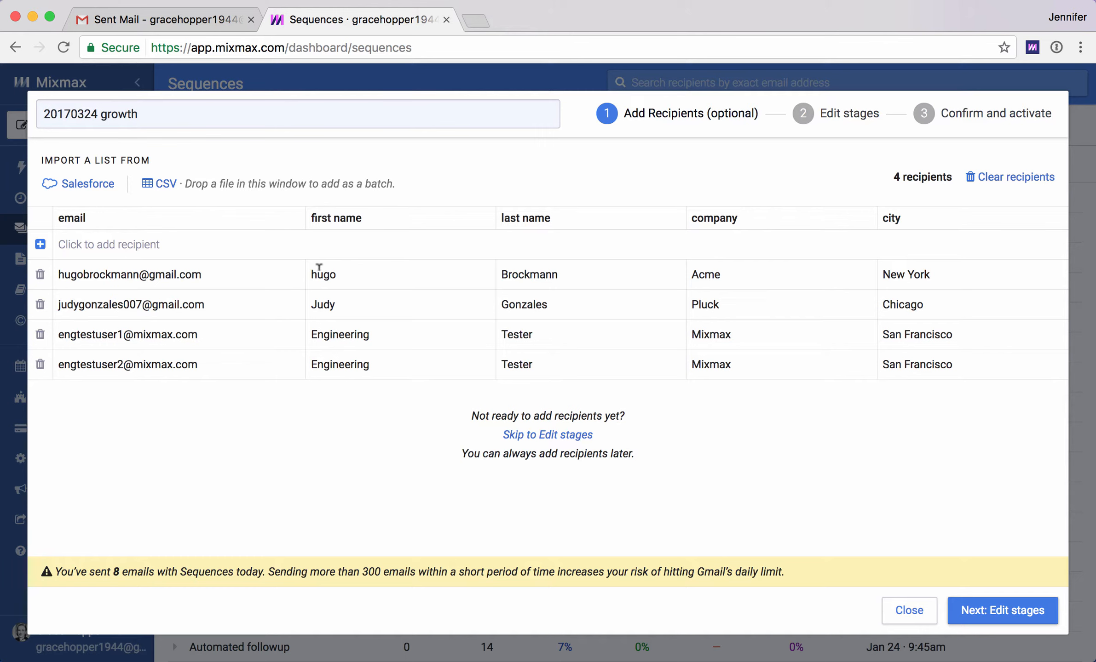
- Capitalize the first recipient's first name and continue to editing stages
drag(316, 273, 306, 274)
text(H)
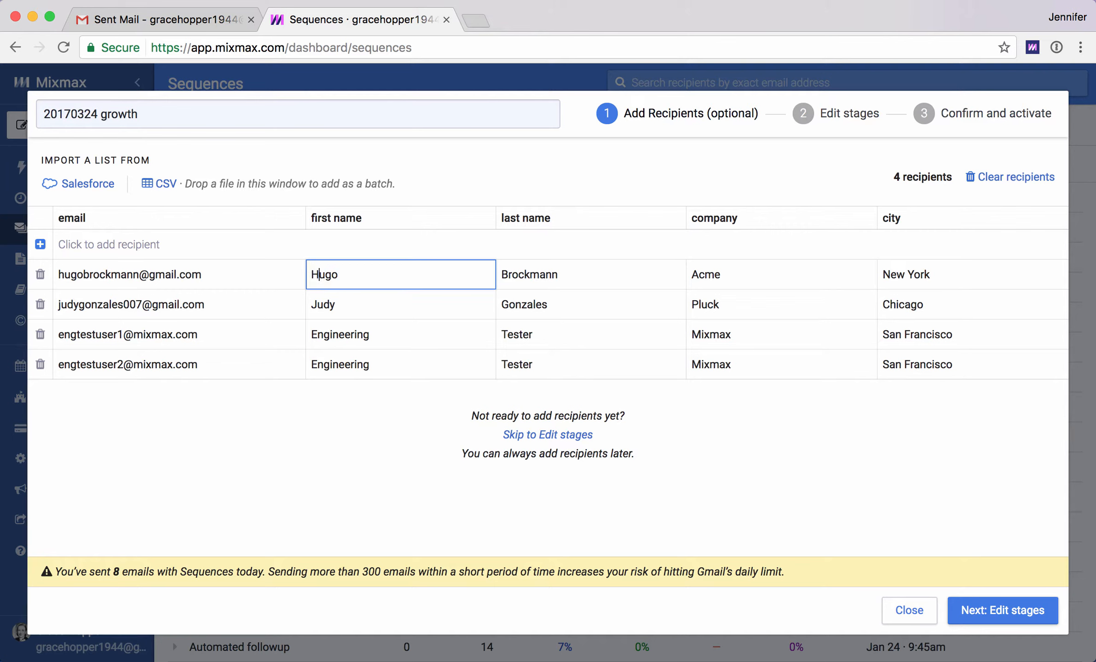
click(362, 303)
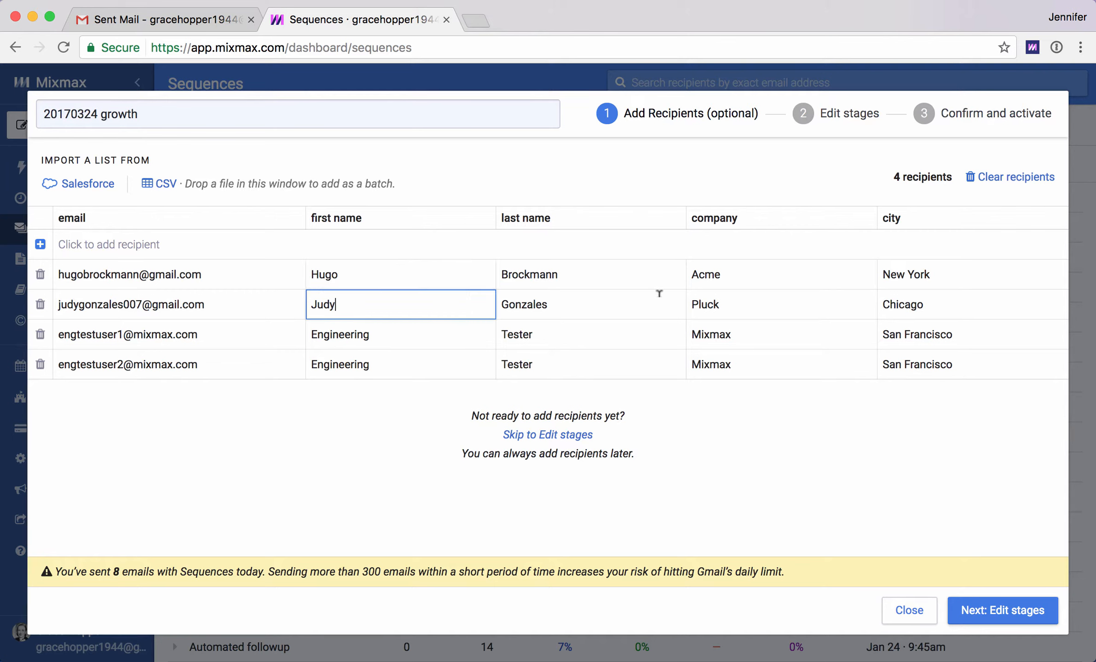
click(979, 615)
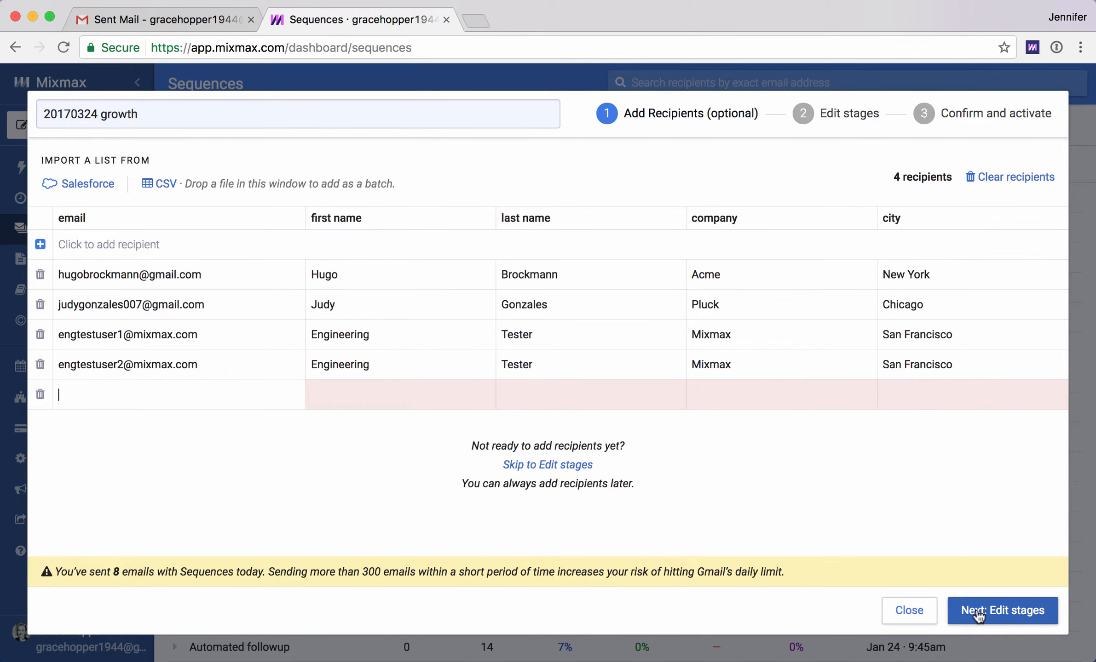
click(978, 615)
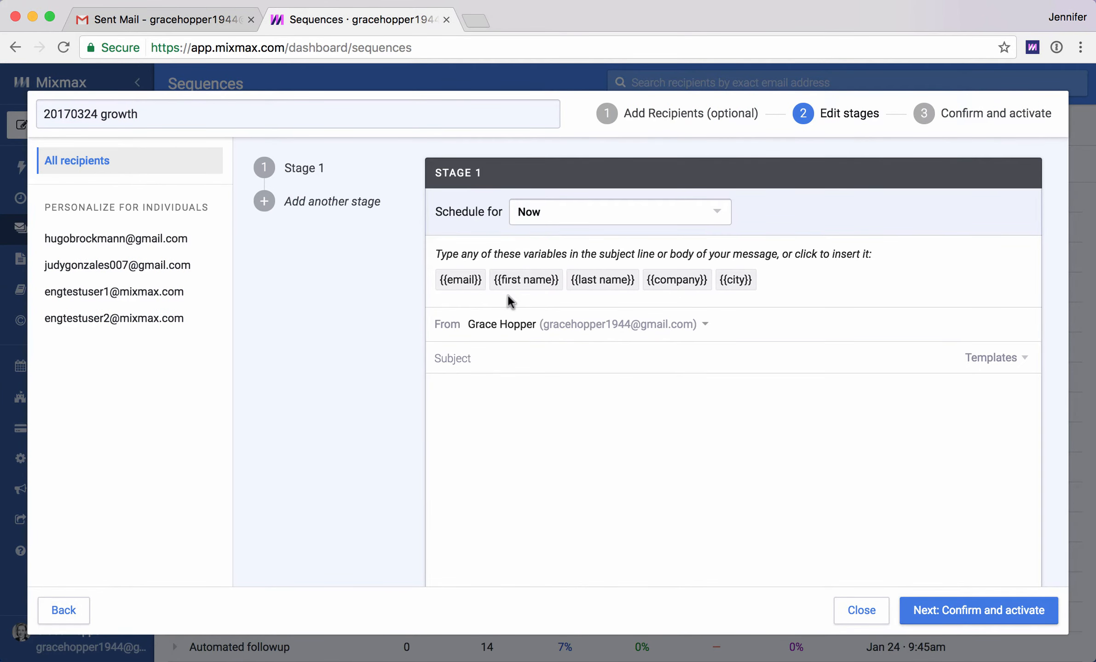
- Write the Stage 1 body as Hi {{first name}} and the subject as Perfect for {{company}}
click(440, 390)
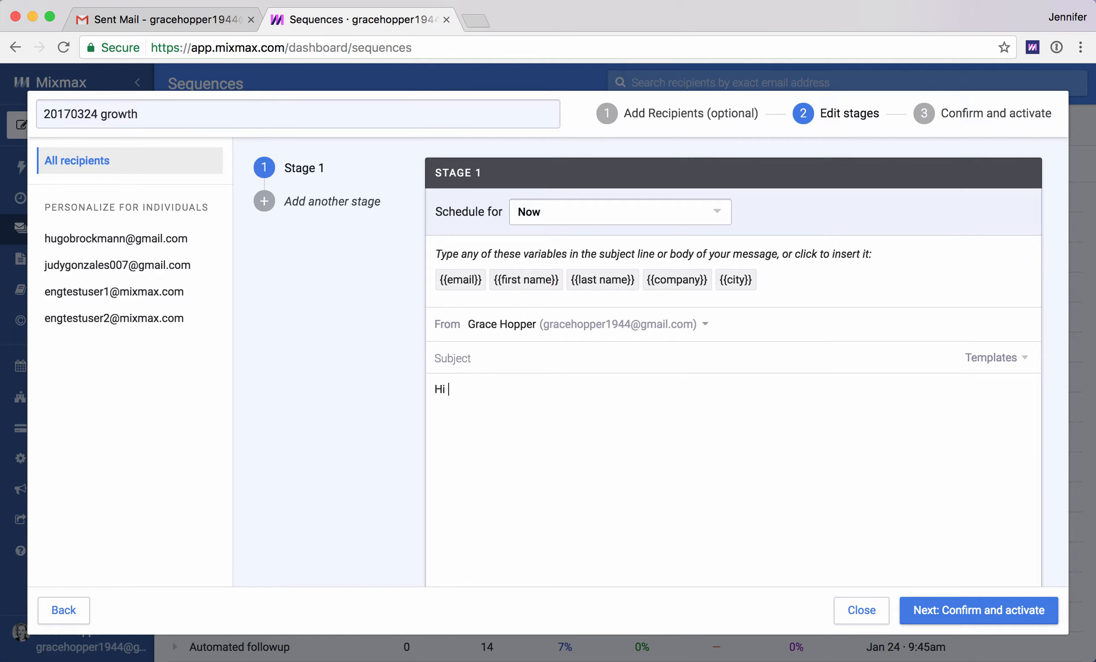
click(504, 281)
click(489, 352)
text(Perfect for)
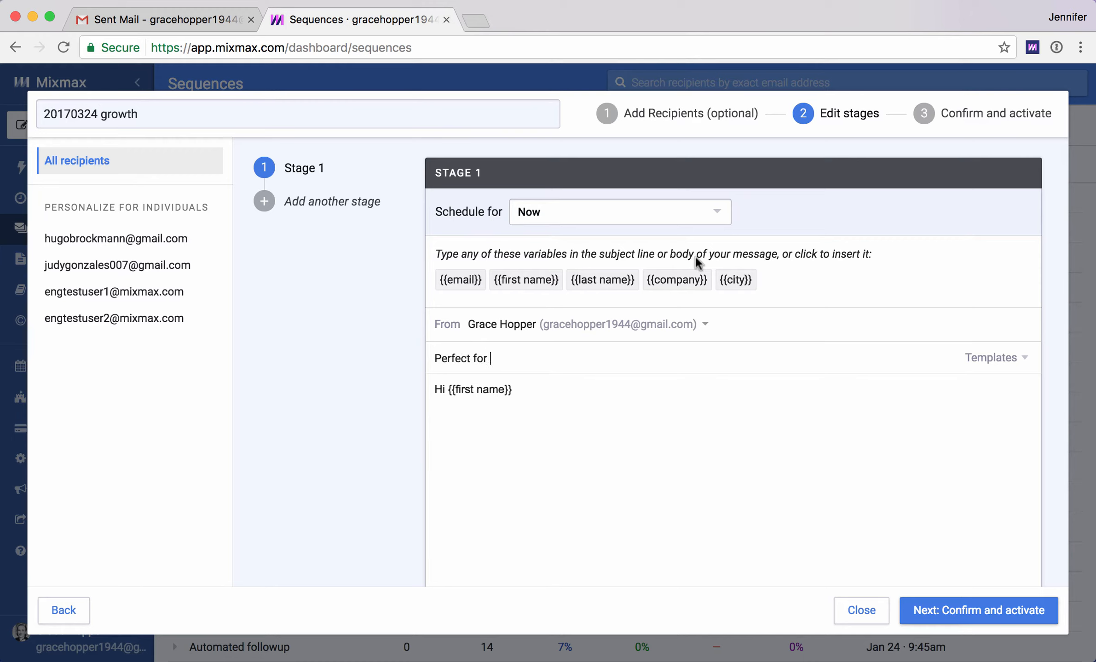
click(676, 279)
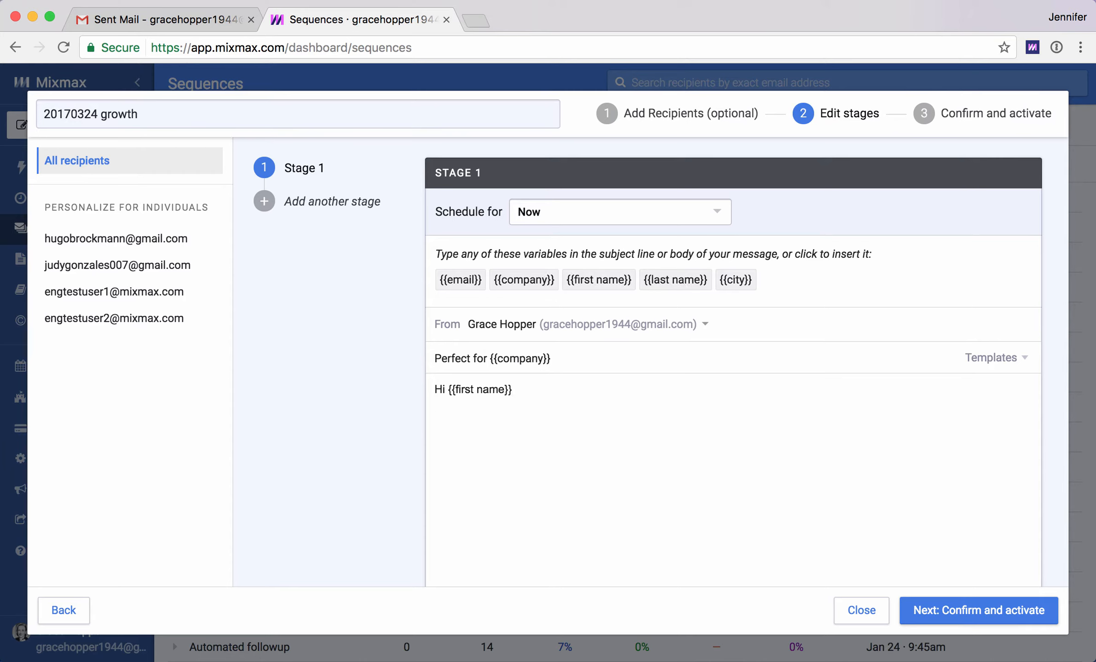
- Insert a calendar link into the Stage 1 email body
scroll(582, 458, down, 5)
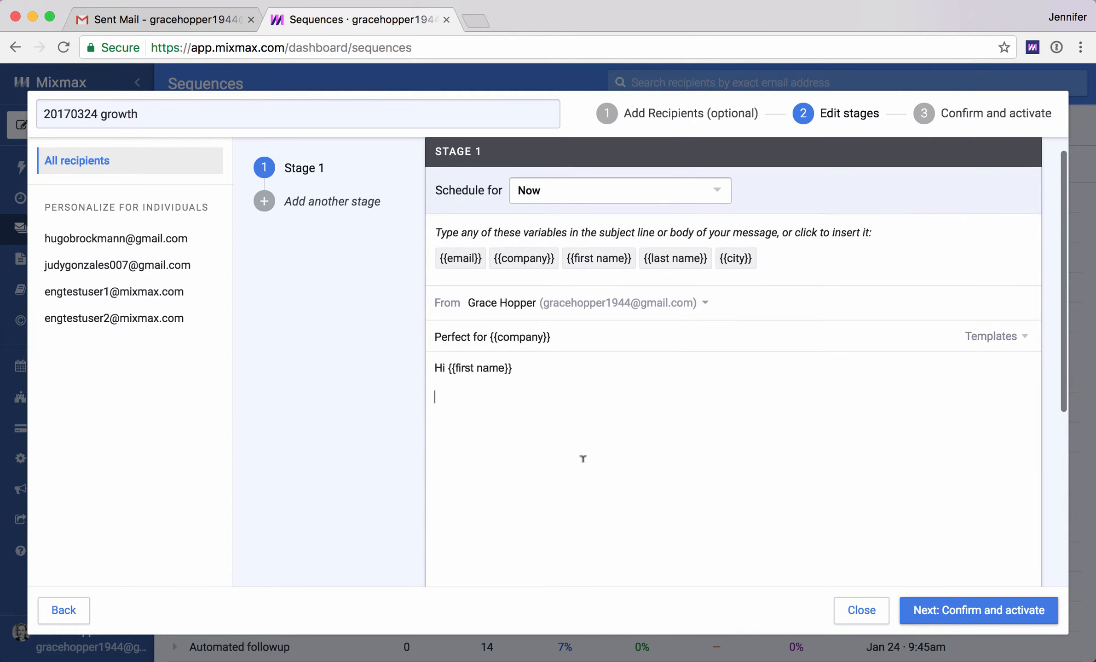
scroll(583, 459, down, 3)
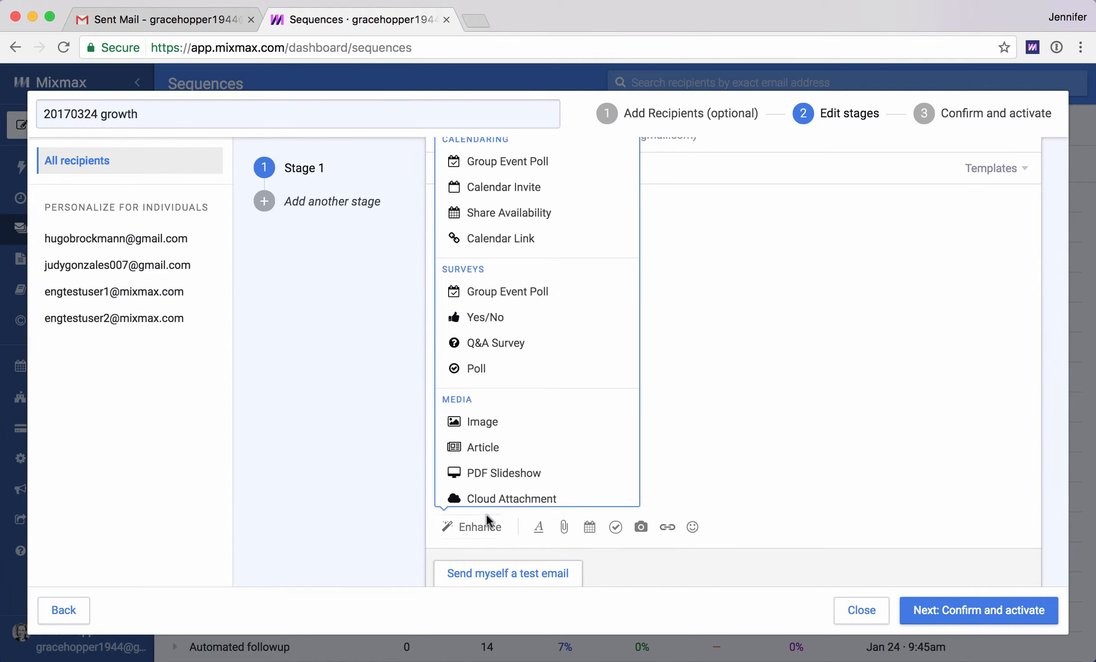
mouse_move(593, 529)
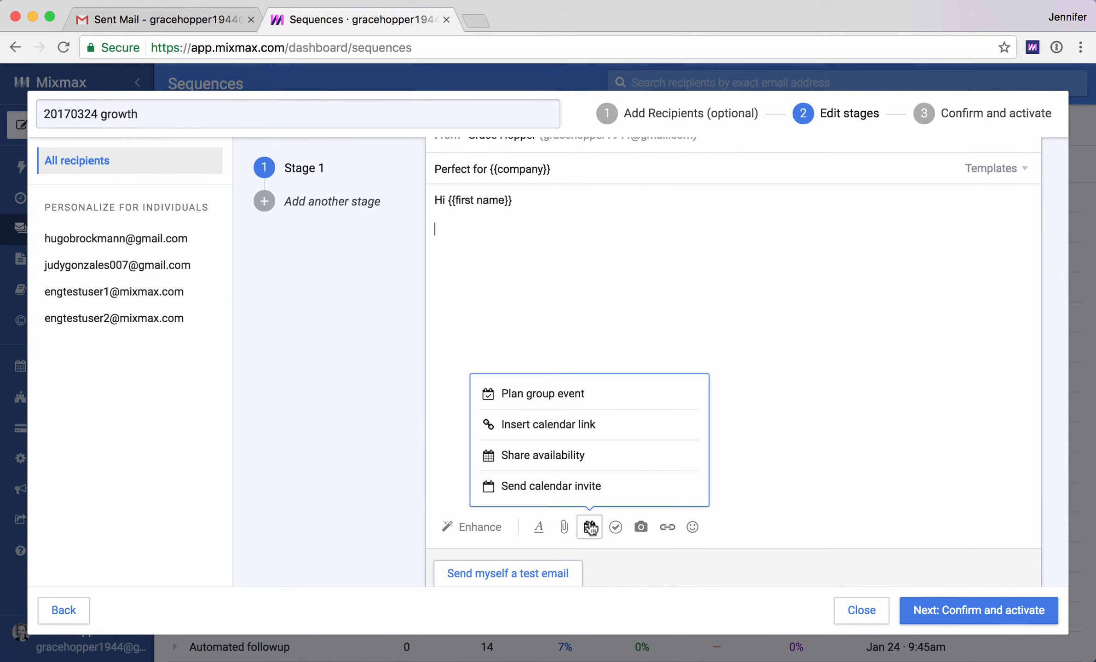
click(554, 423)
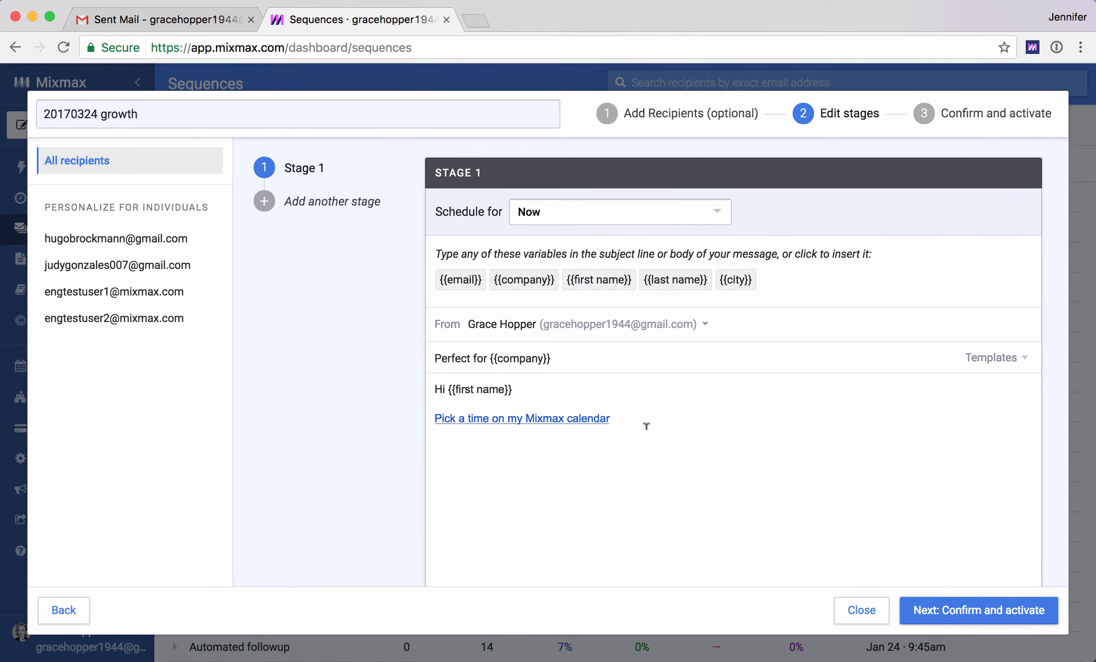
- Add a second stage following up in 3 weekdays, greeting HI with the first name variable
scroll(646, 426, down, 10)
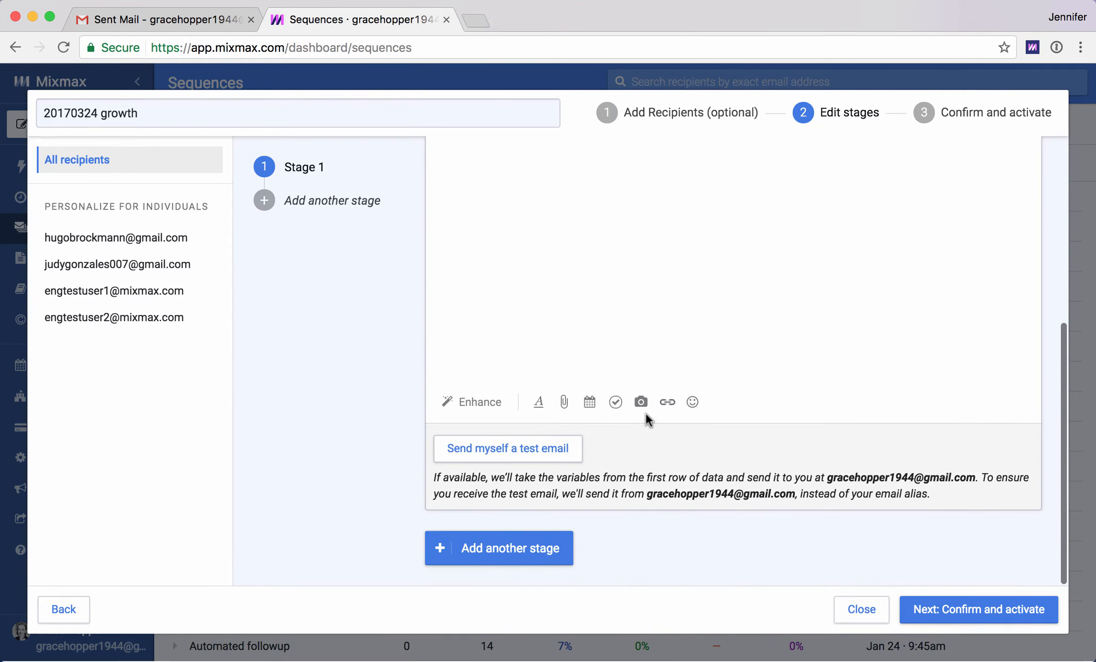
click(531, 559)
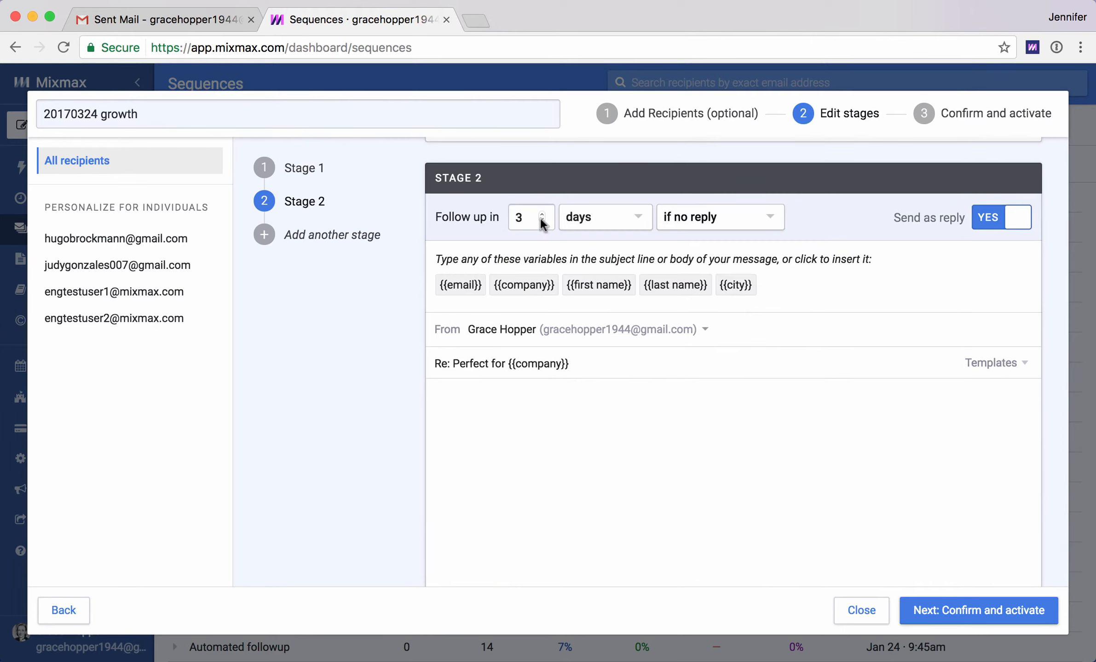
click(574, 222)
click(580, 276)
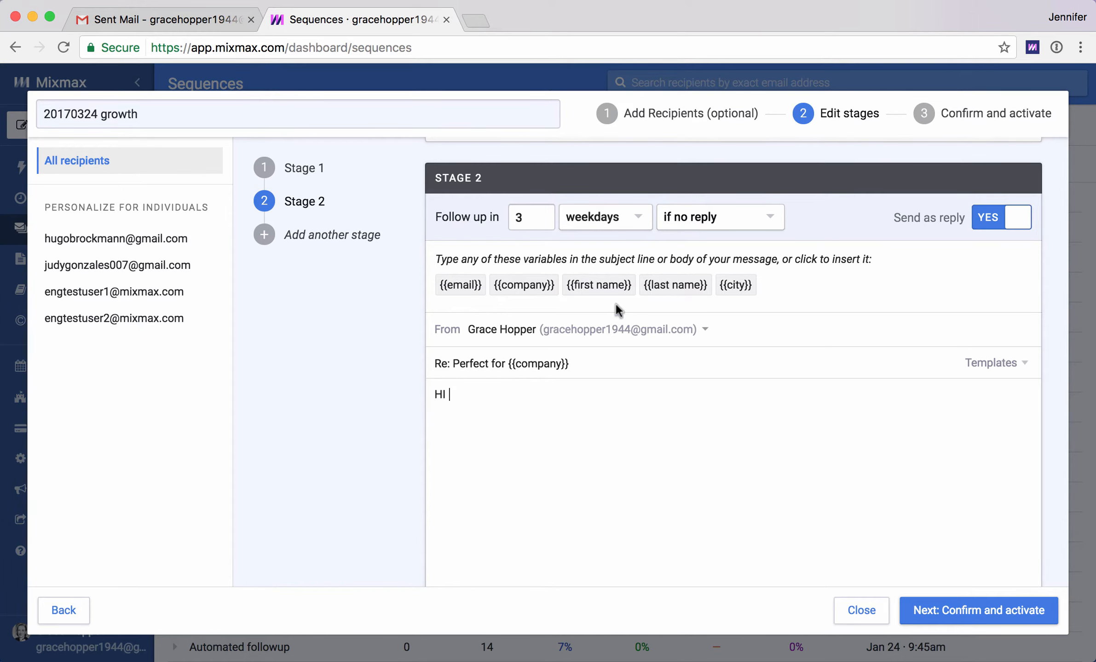
click(593, 285)
- Add a third stage sent as a new message rather than a reply, with subject new message!
scroll(552, 460, down, 8)
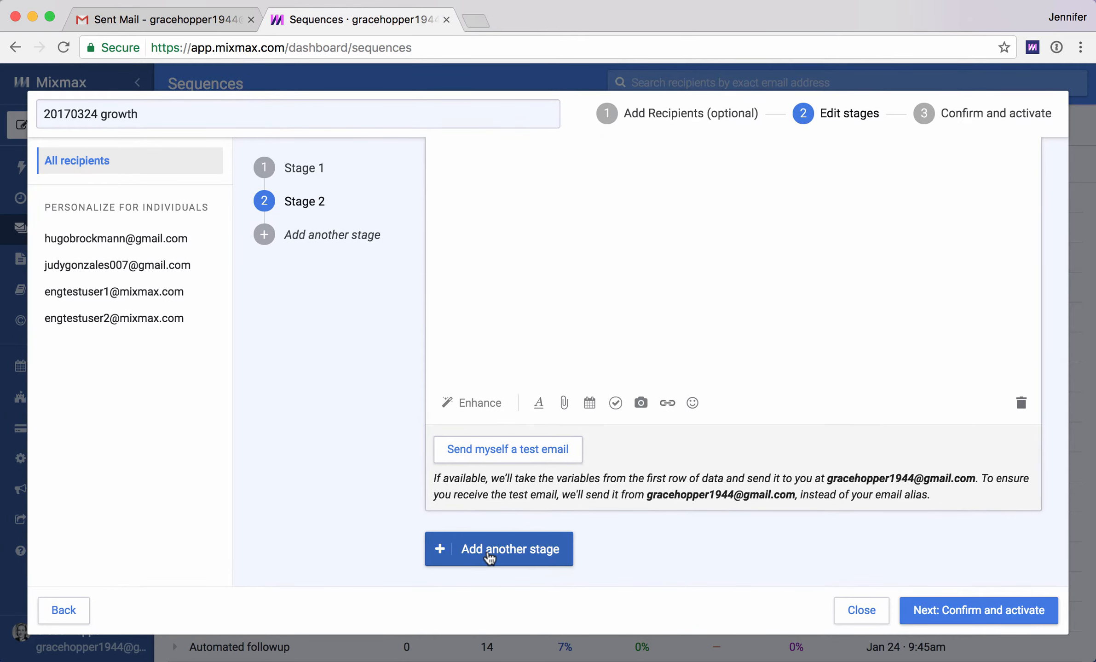
click(489, 549)
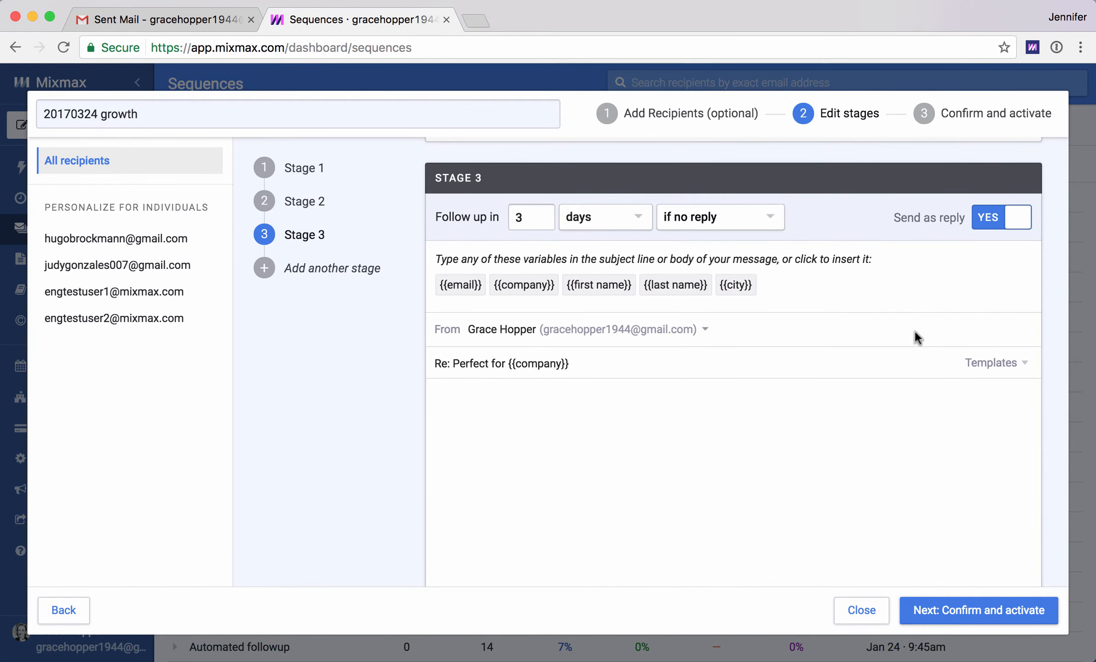
click(988, 222)
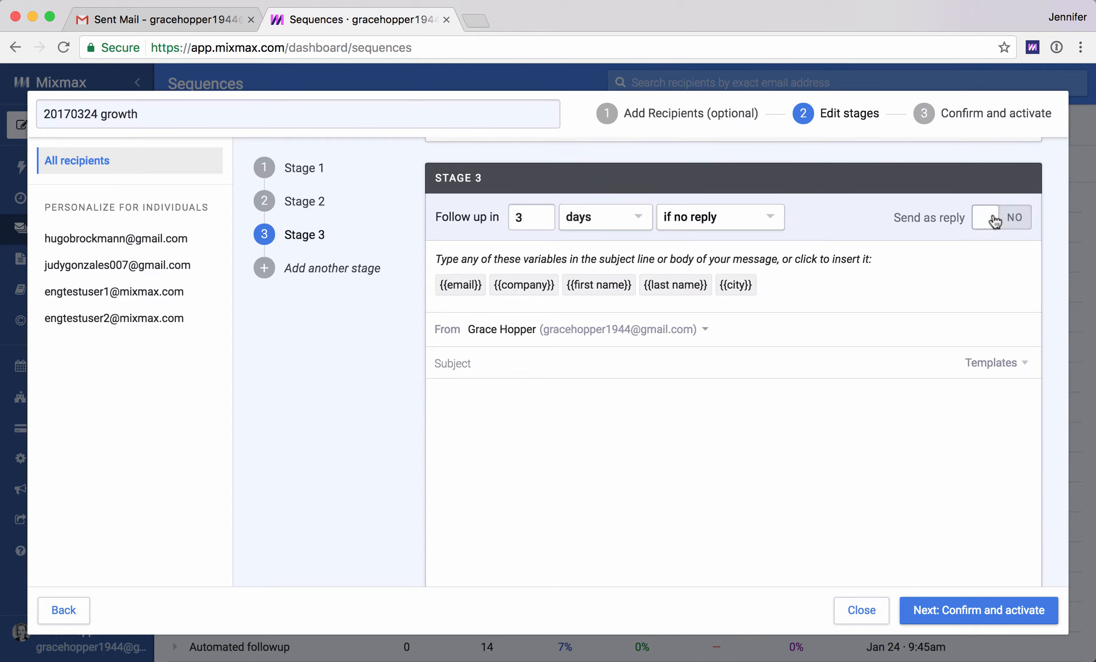
click(1009, 218)
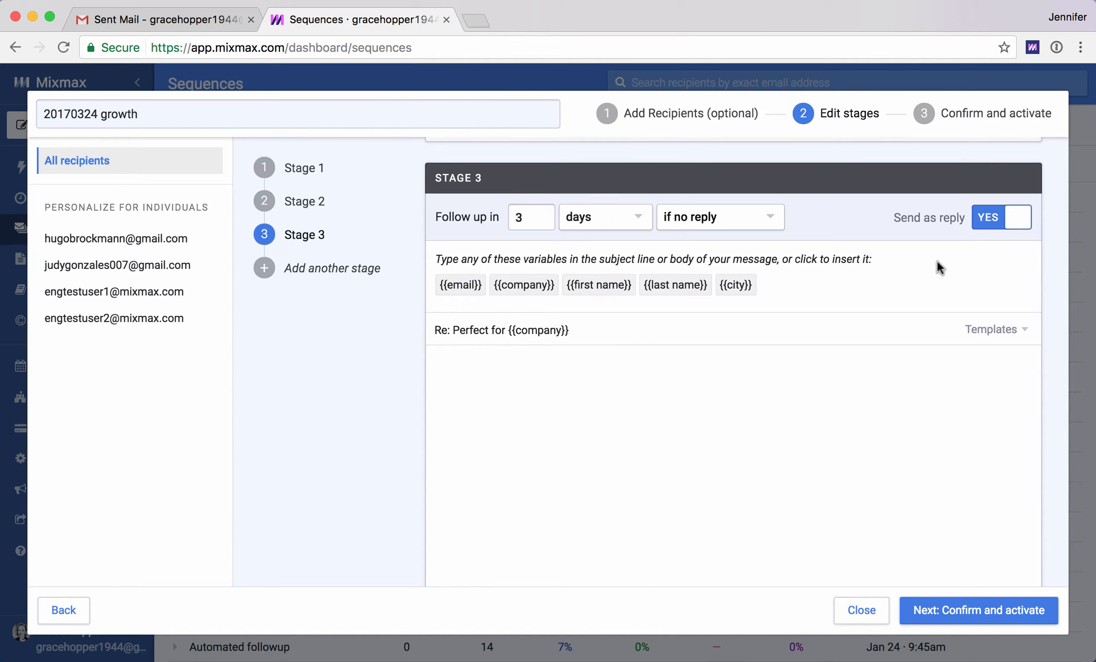
click(982, 215)
click(486, 366)
text(new message!)
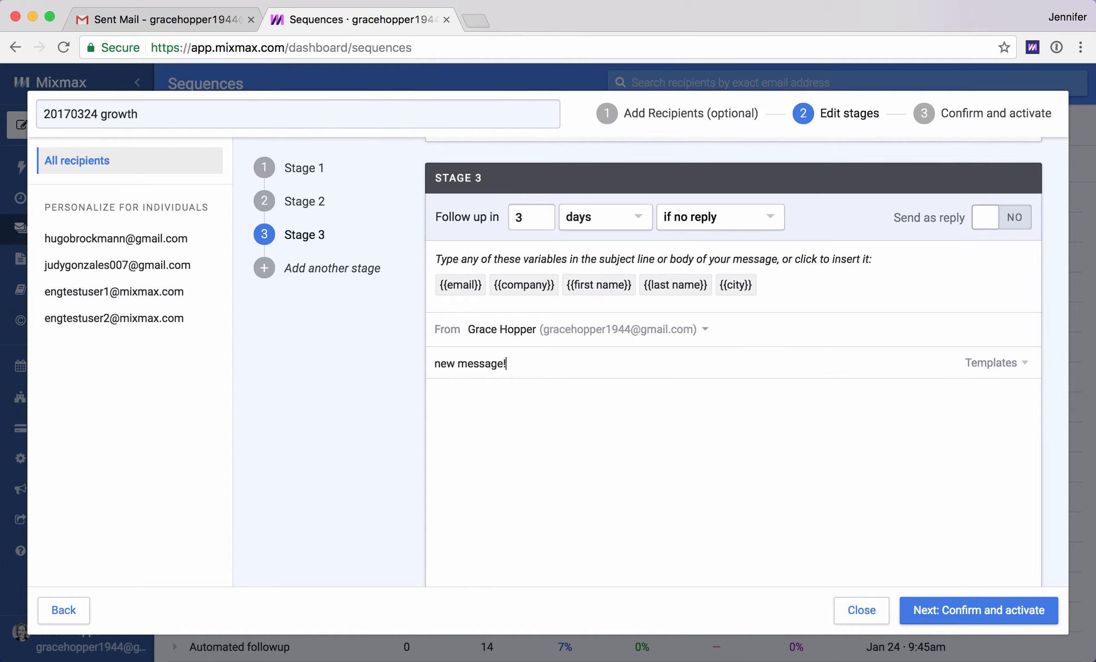
scroll(484, 471, down, 5)
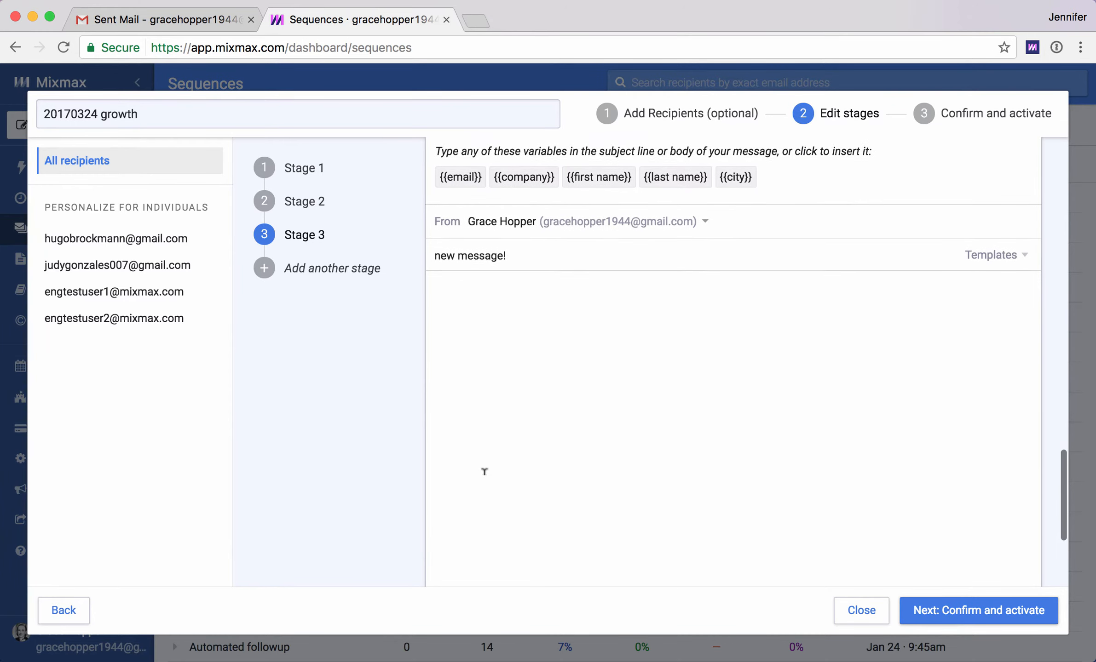
scroll(484, 471, down, 2)
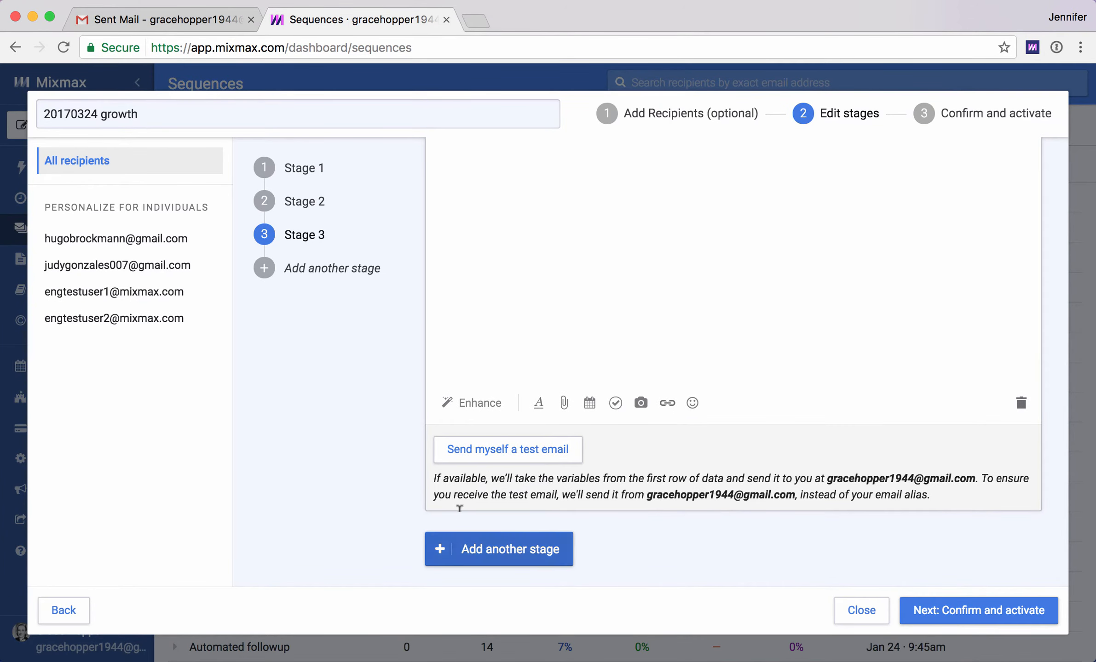
click(505, 401)
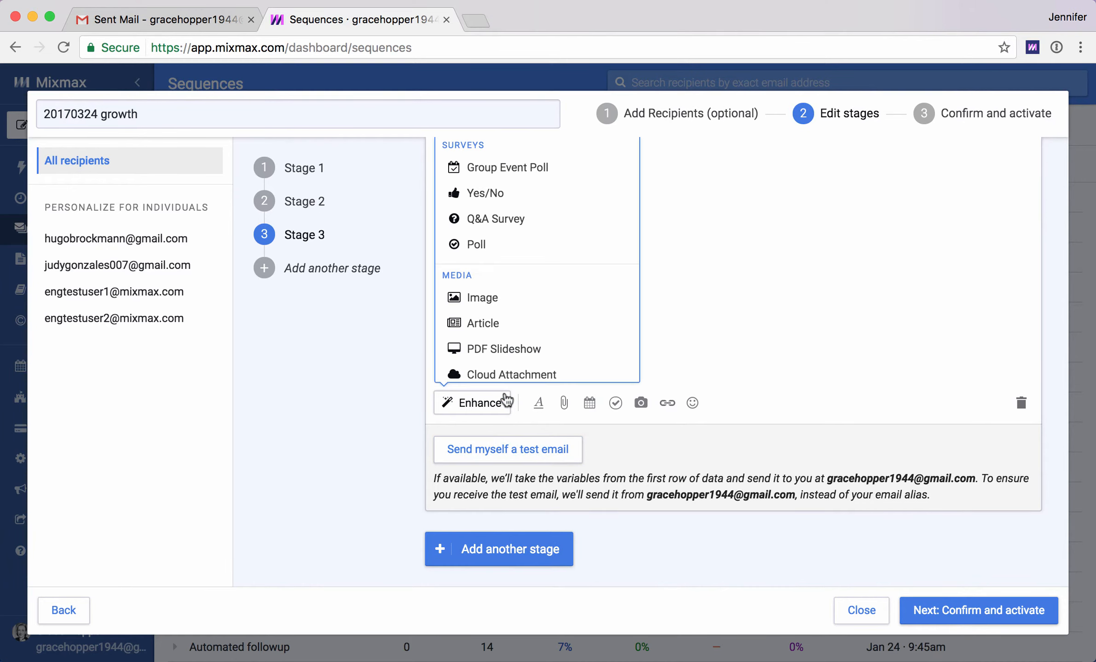
click(333, 421)
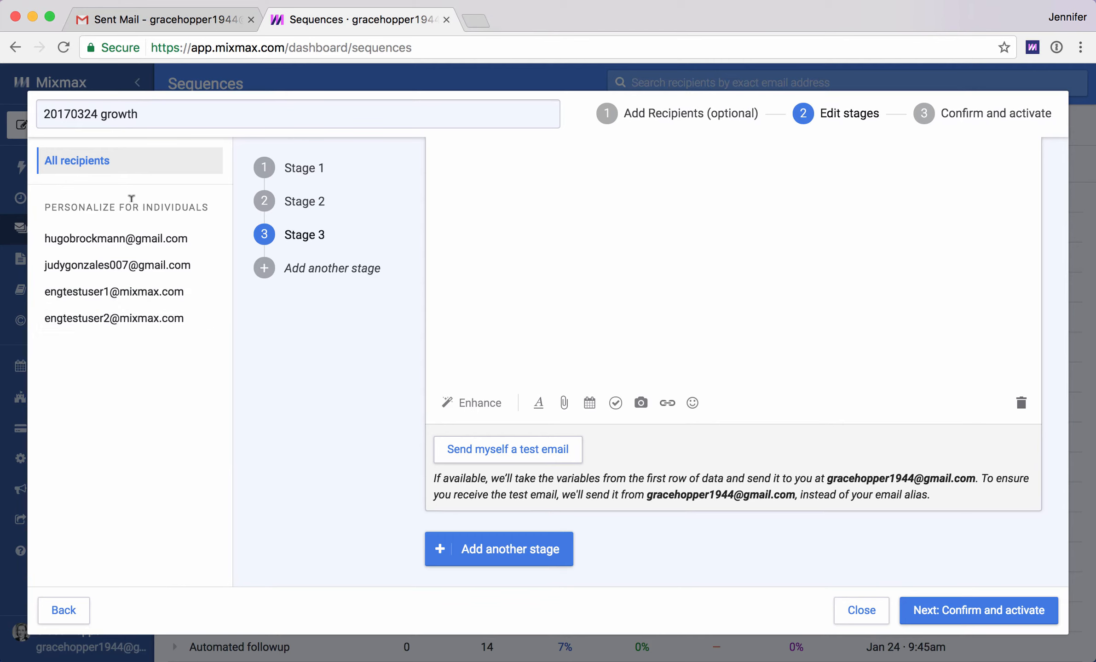
- Personalize the first recipient's Stage 1 email with the line Great to see you at the meetup
click(86, 239)
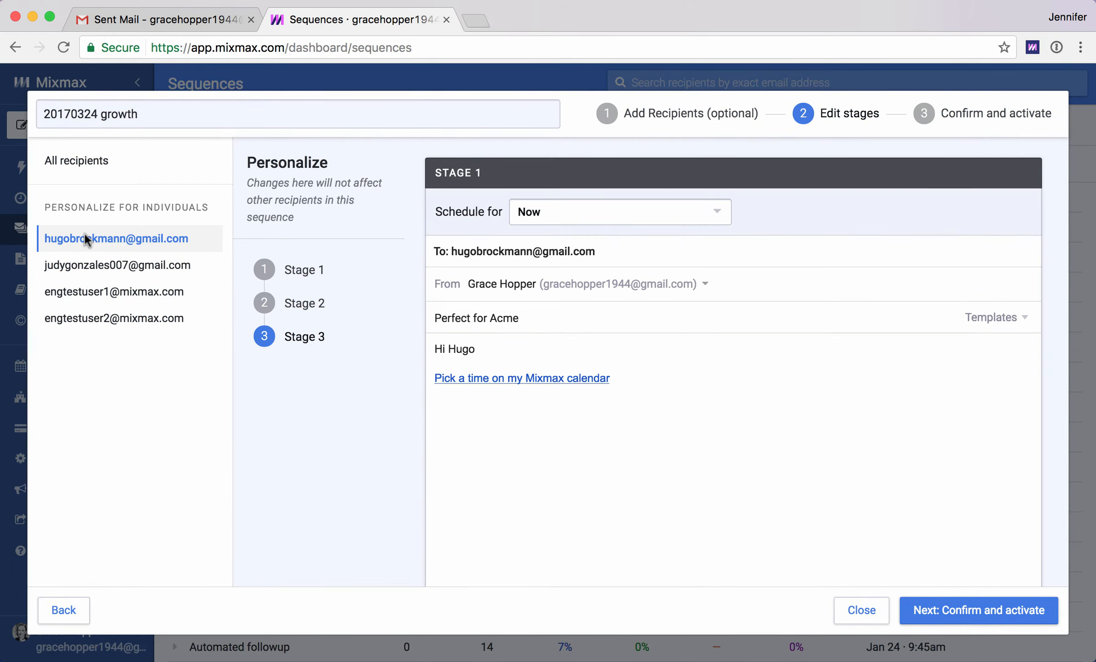
click(485, 346)
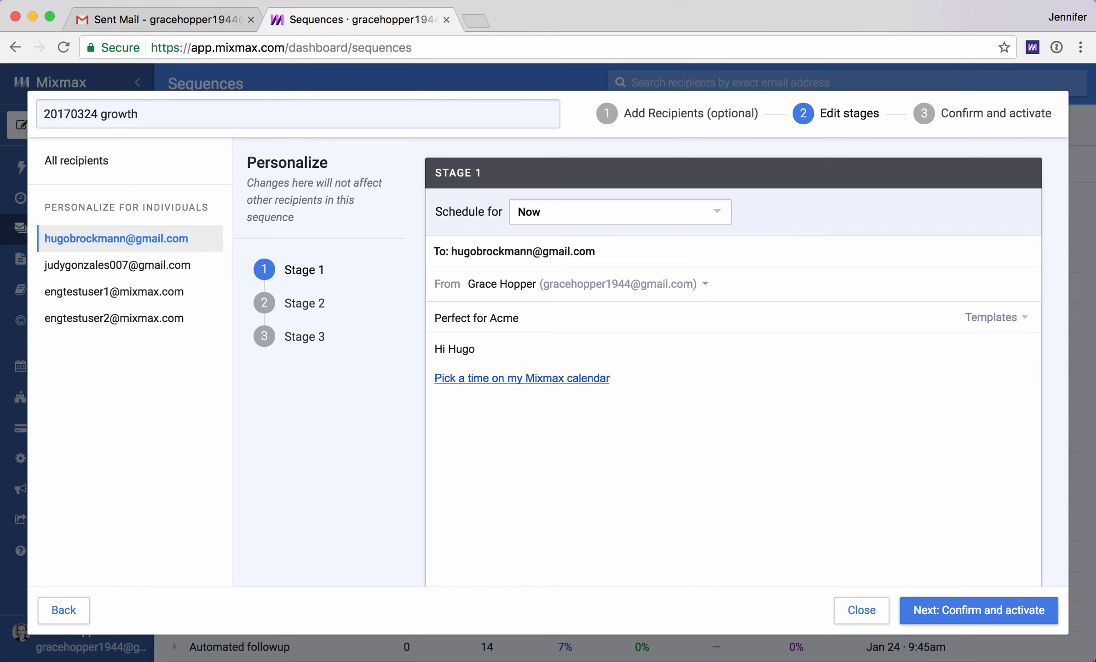
key(Return)
text(Gr)
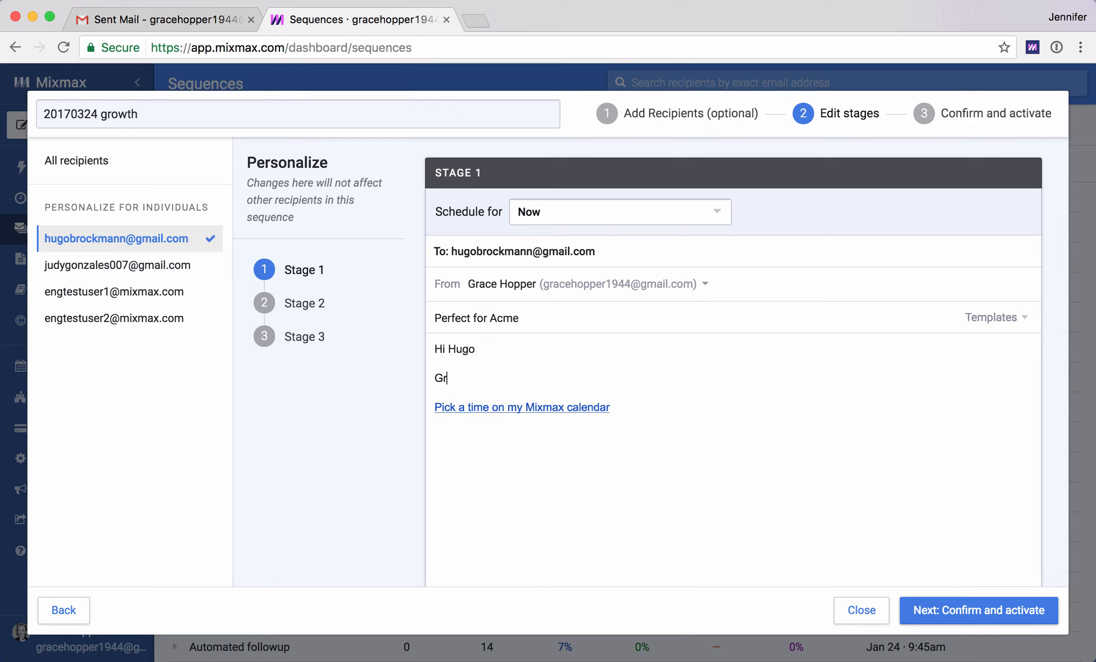
text(eat to see you at the meetup)
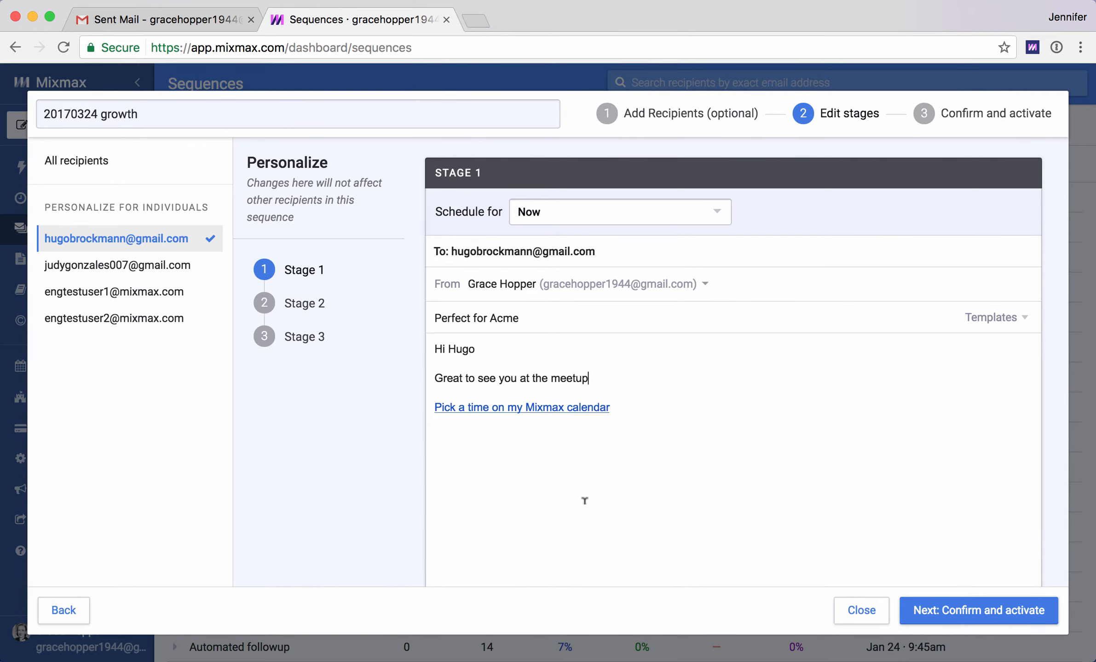
- Continue to the confirm and activate step
scroll(585, 500, down, 10)
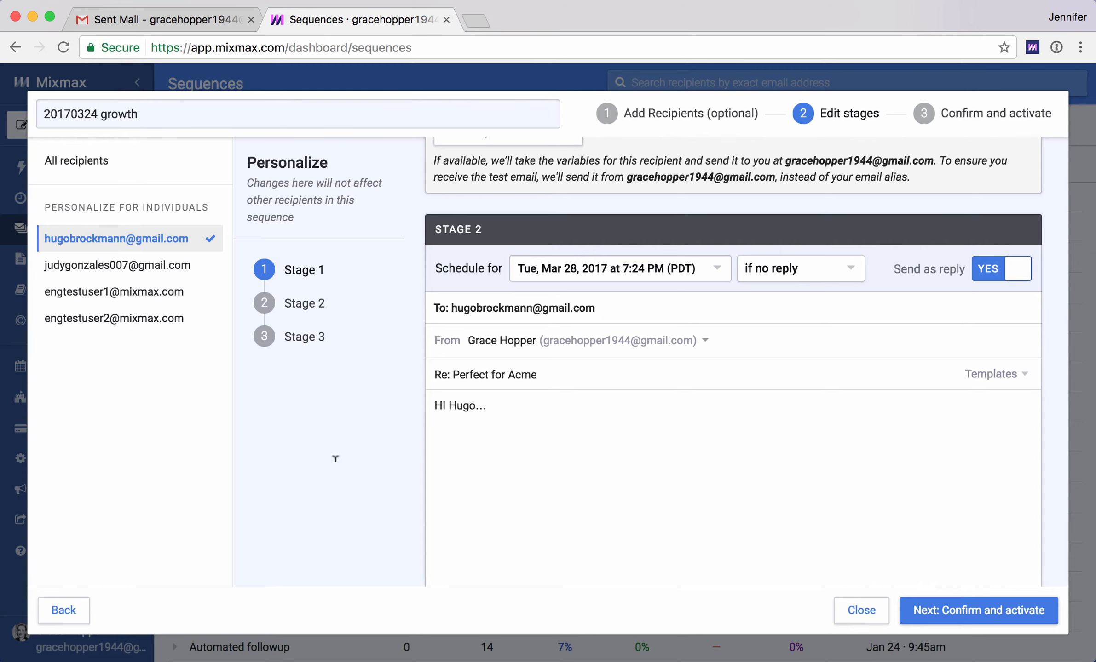
click(950, 614)
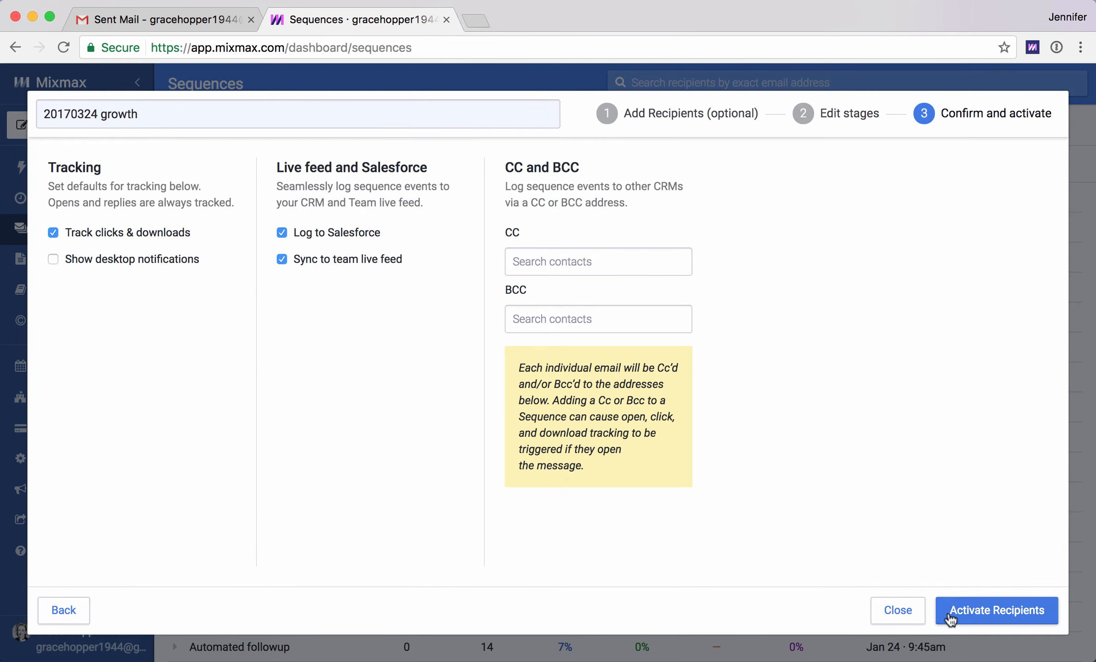
- Activate the sequence for its recipients
click(975, 613)
click(526, 386)
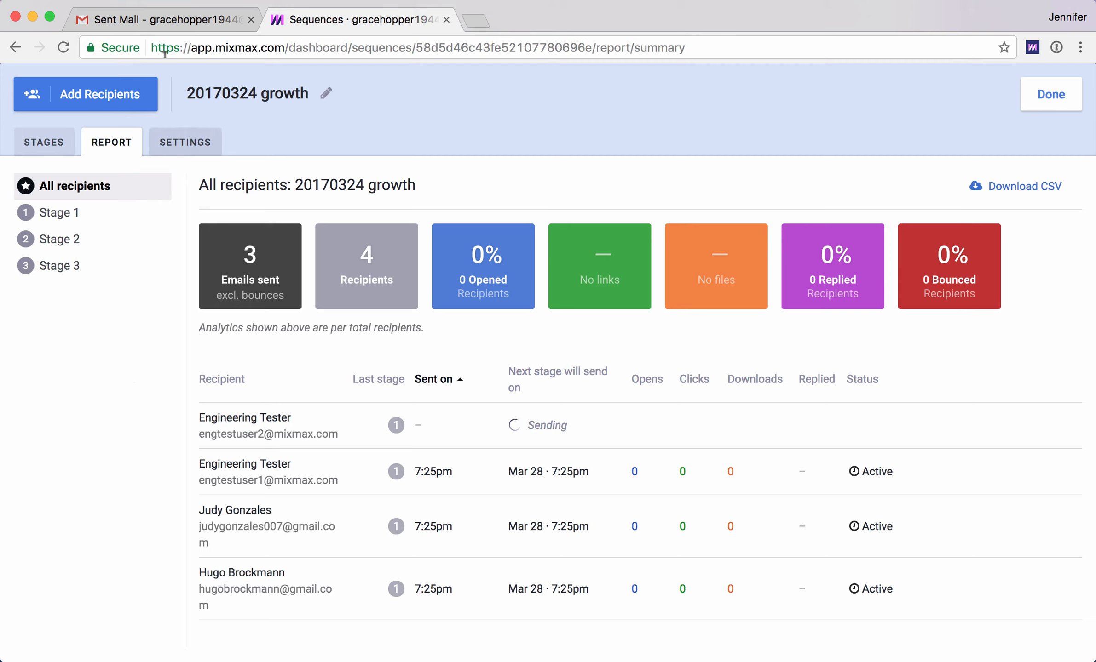
- Switch to Gmail and address a new message to a contact found by searching their first name
click(153, 21)
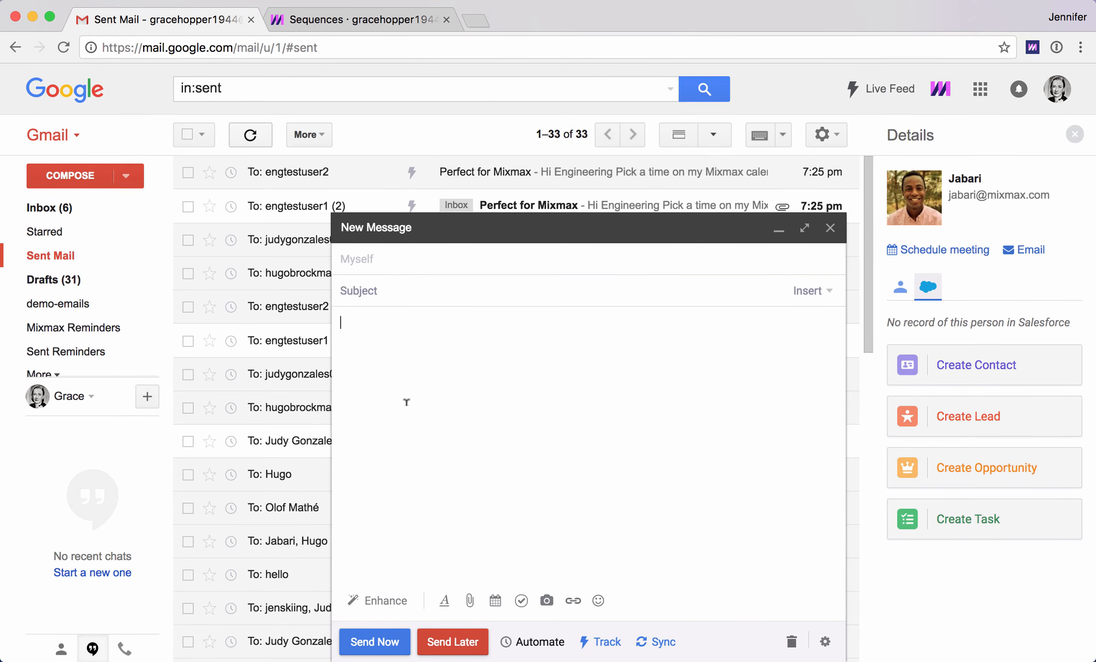
click(353, 259)
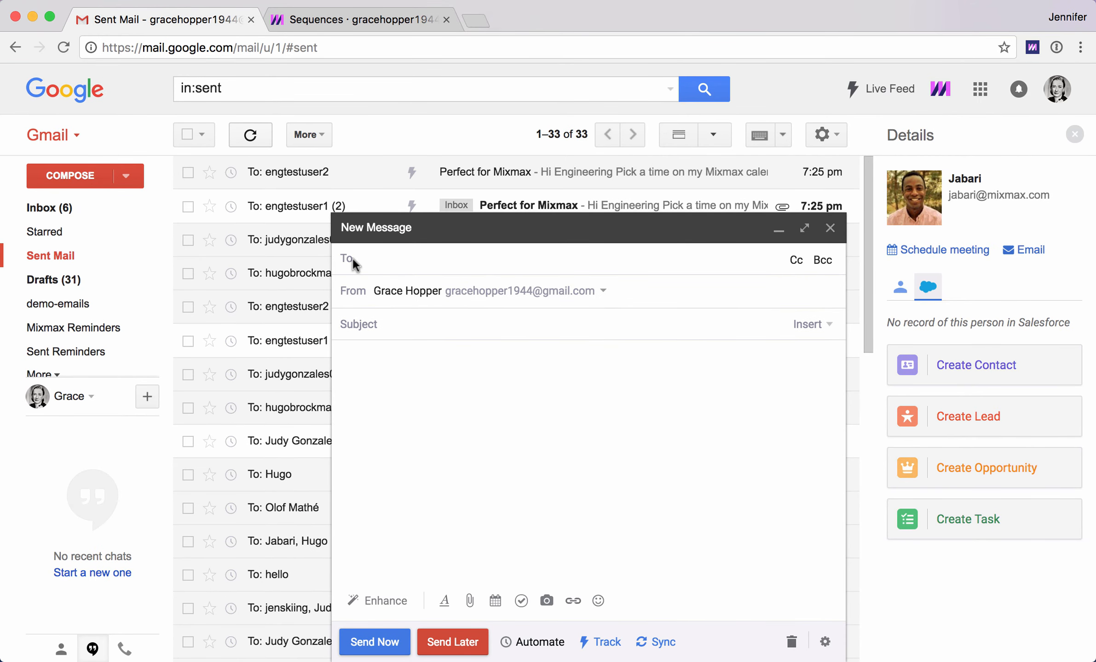
text(jabari)
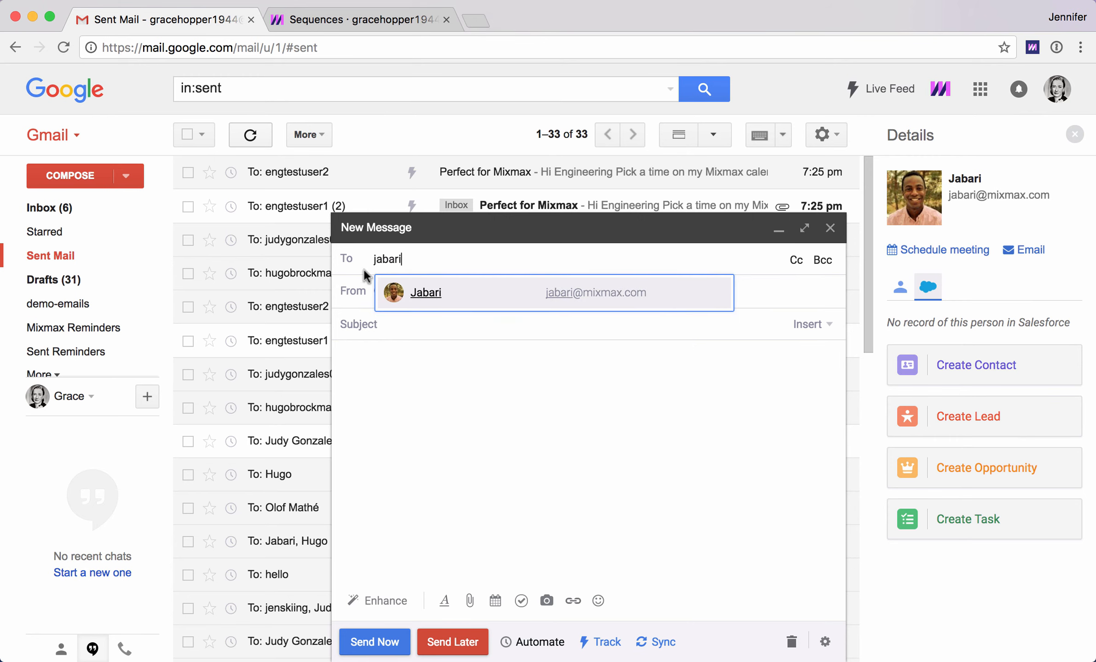
click(394, 299)
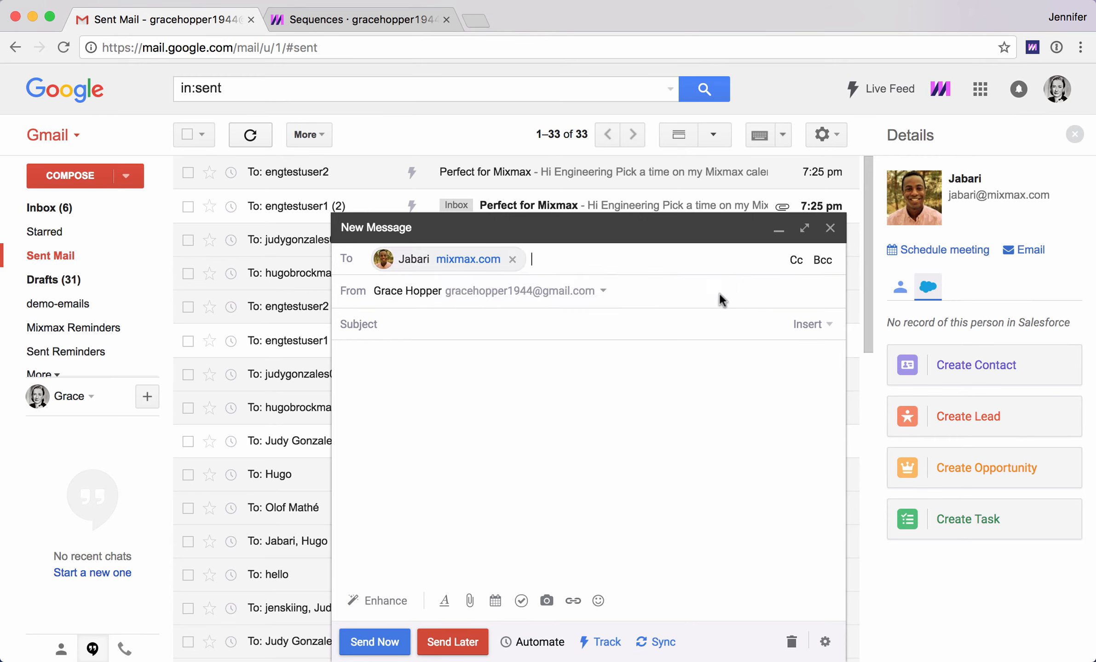
- Insert the 20170324 growth sequence into the message, setting the company variable to Mixmax and confirming
click(801, 326)
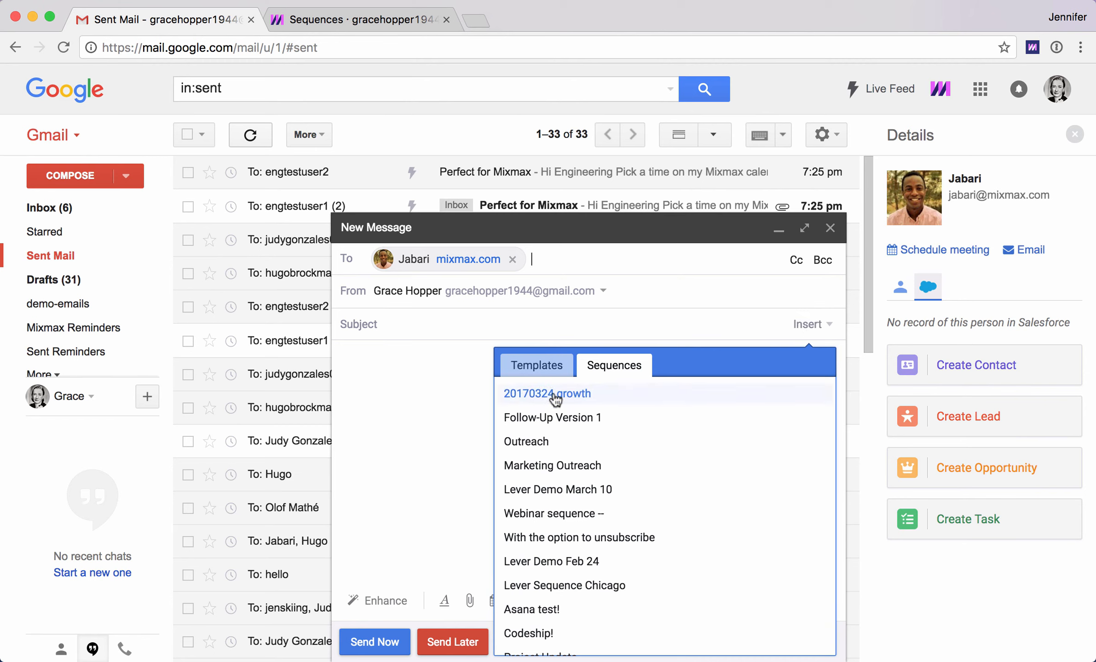
click(535, 394)
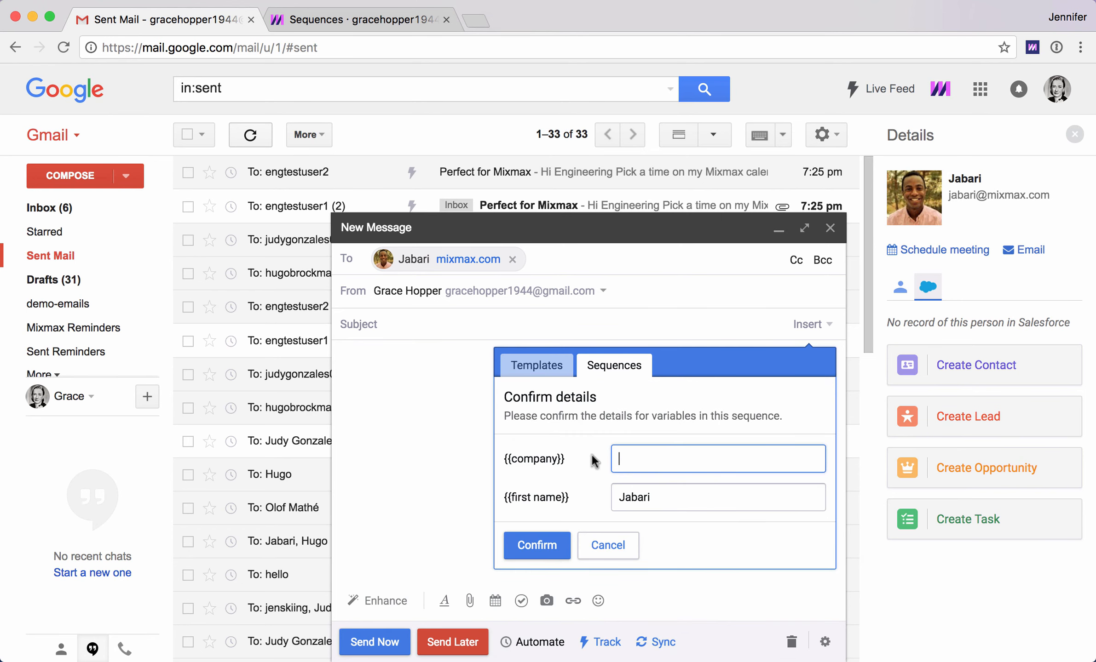
text(Mix)
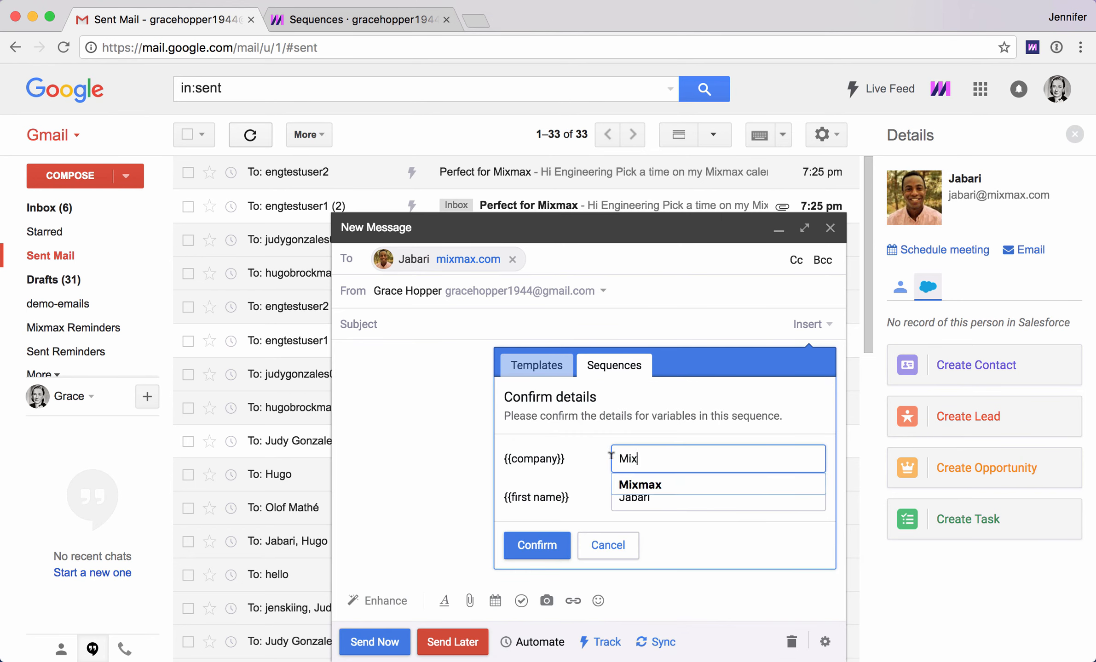
key(Down)
key(Return)
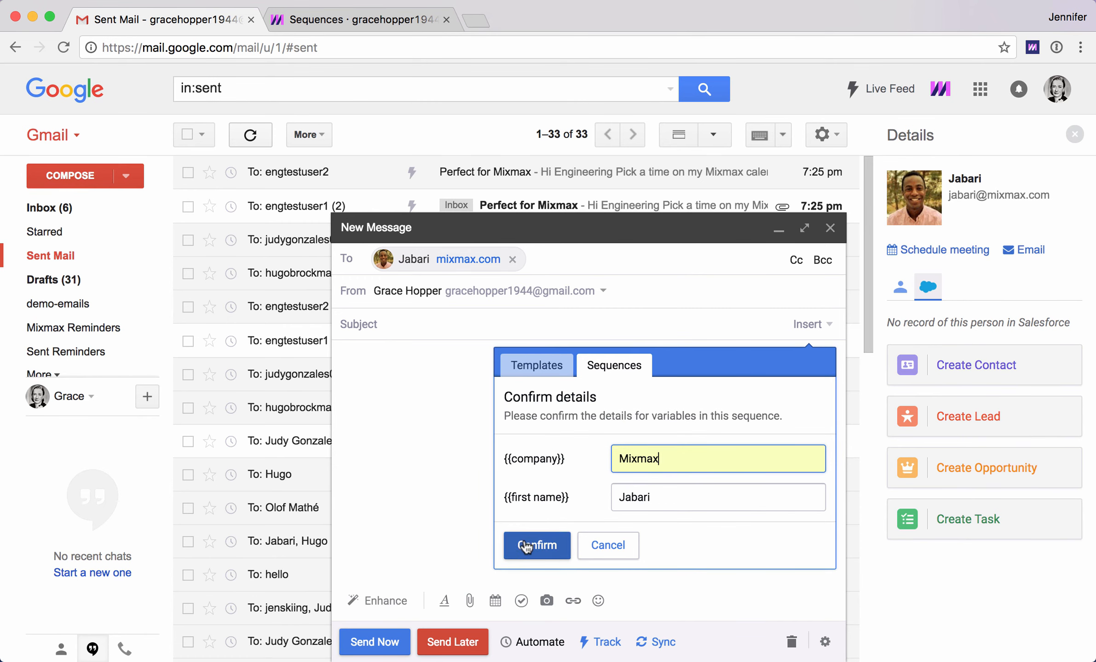
click(566, 561)
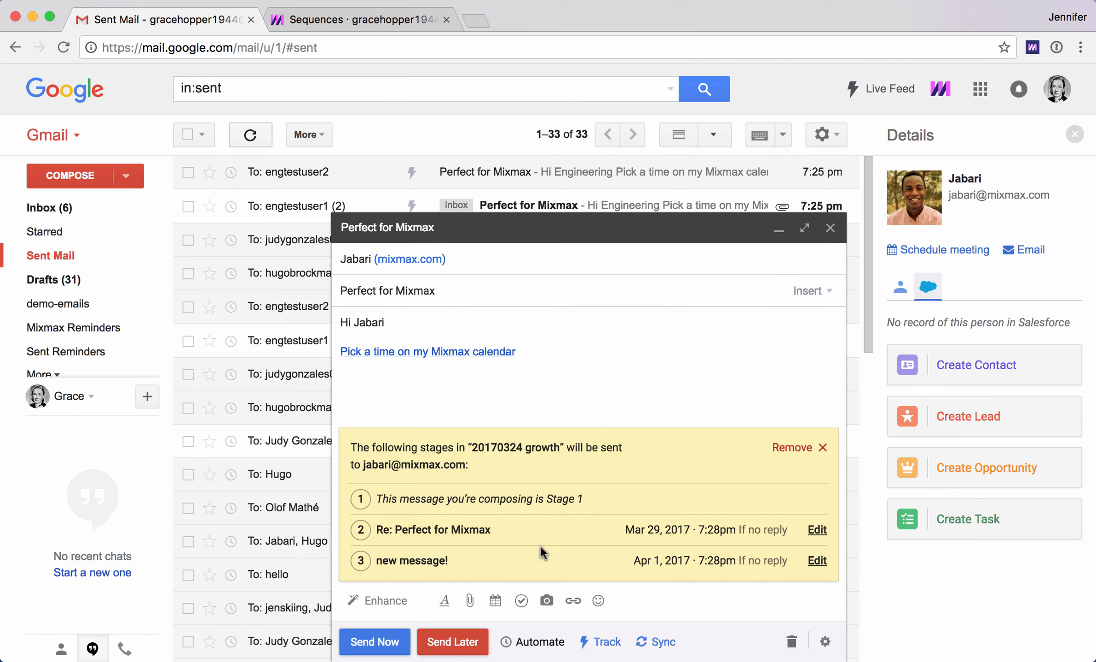
- Personalize this recipient's Stage 2 email with the line Custom for you! and save it
click(815, 530)
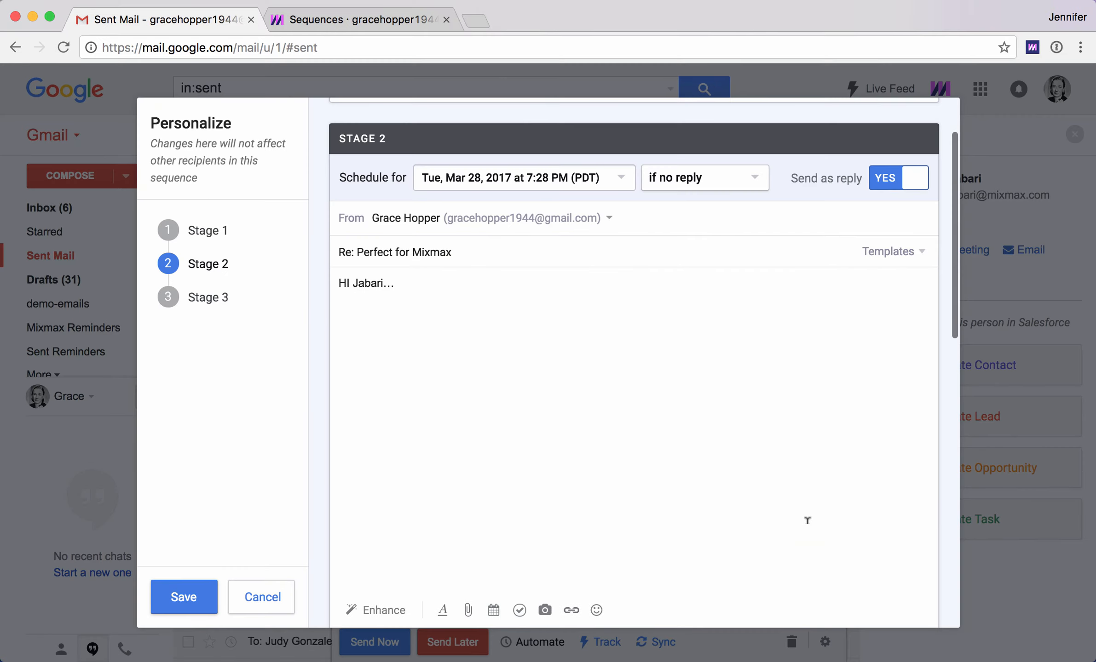
scroll(740, 497, down, 2)
scroll(740, 497, up, 1)
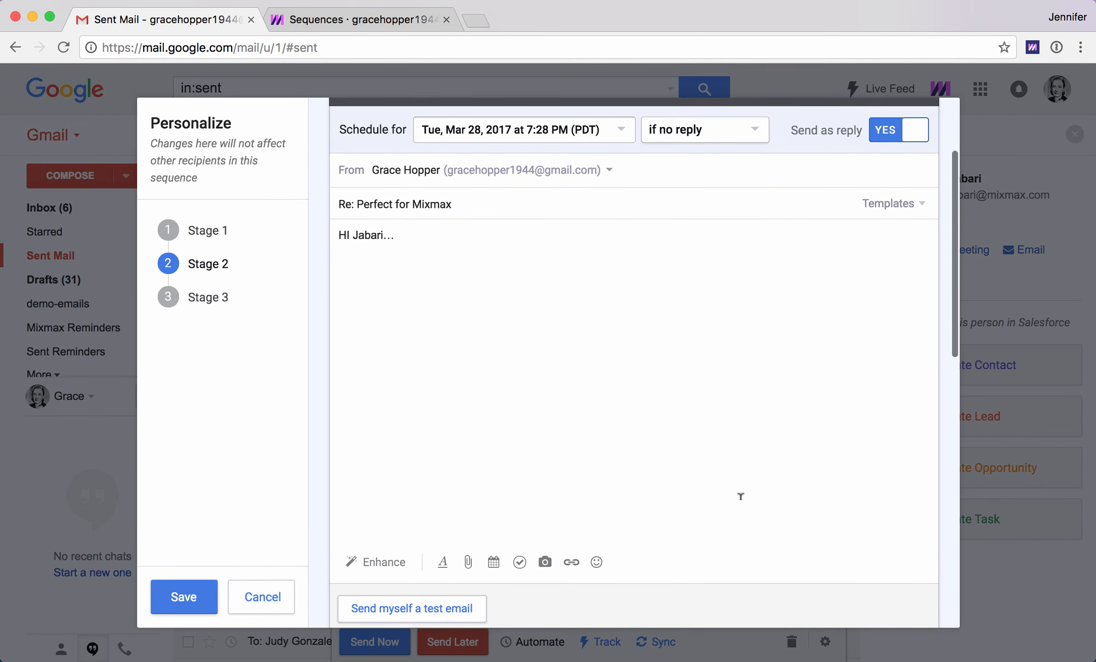
click(494, 302)
text(C)
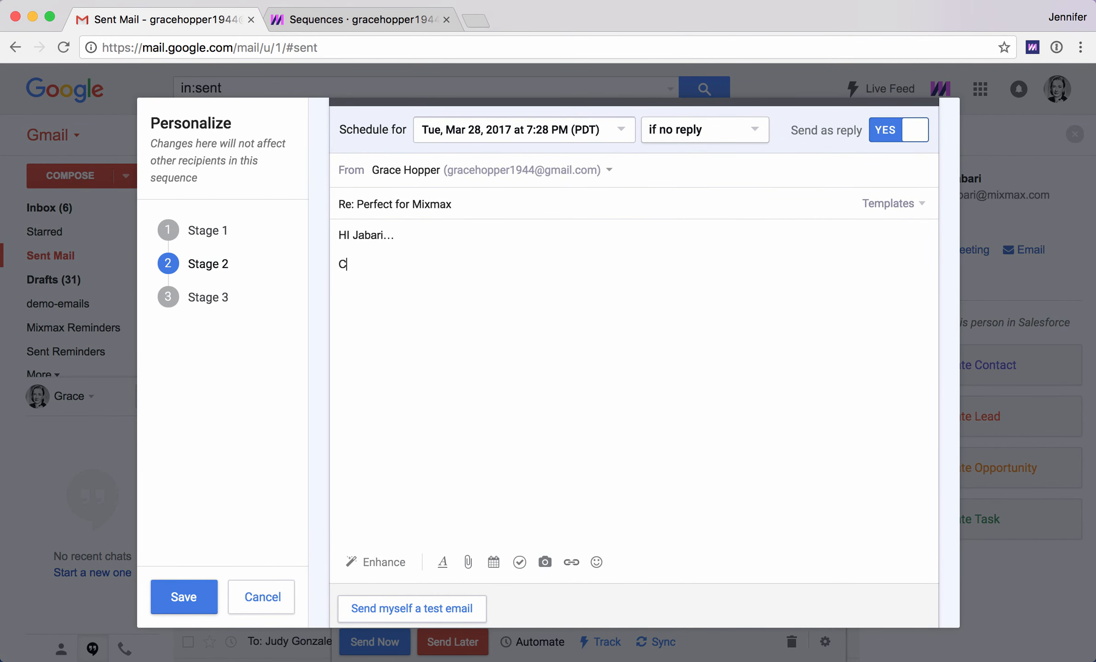
text(ustom for you!)
click(181, 596)
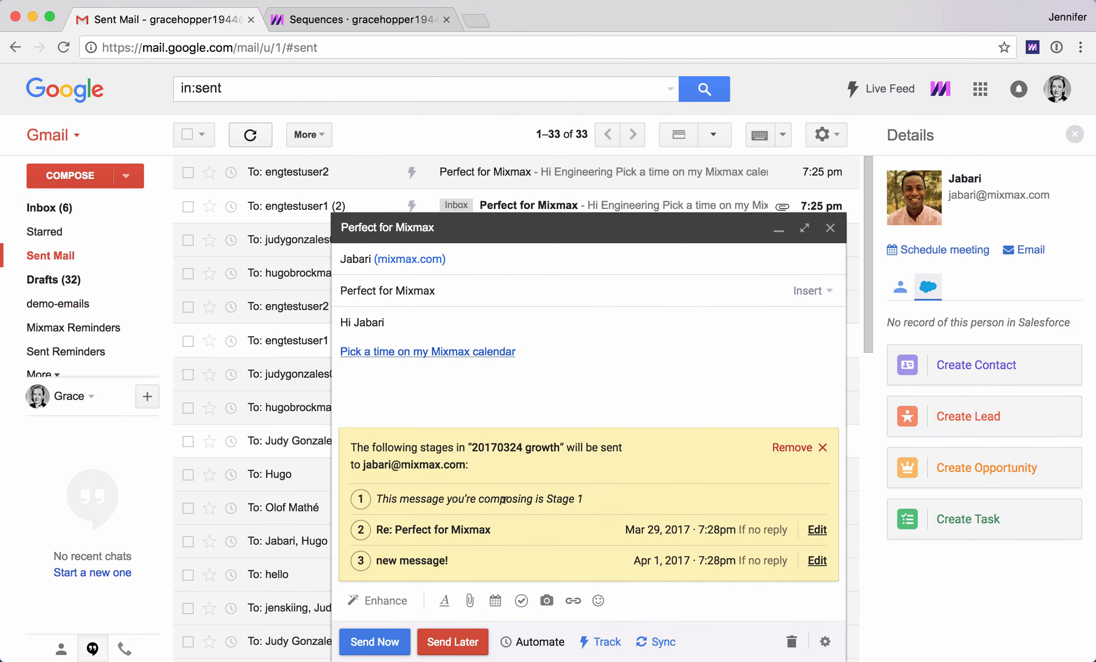